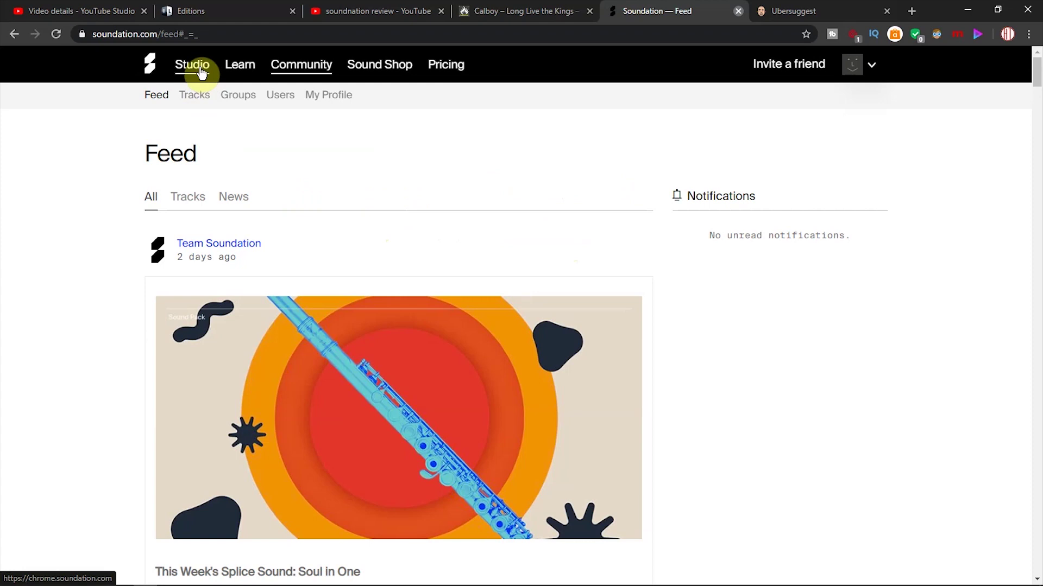
Step: Open the Soundation Studio and start the quick tour
left_click(201, 70)
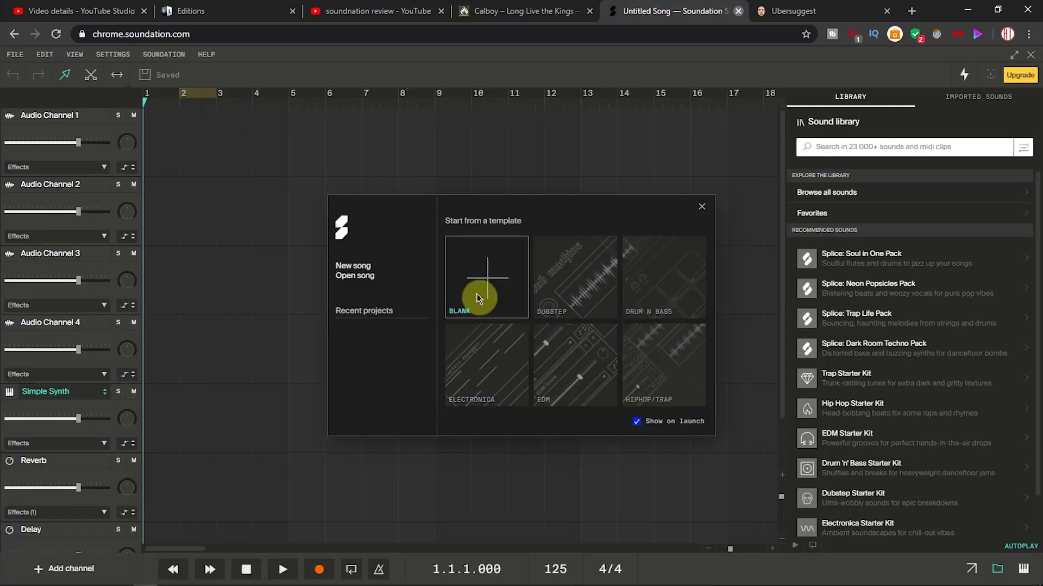
left_click(477, 295)
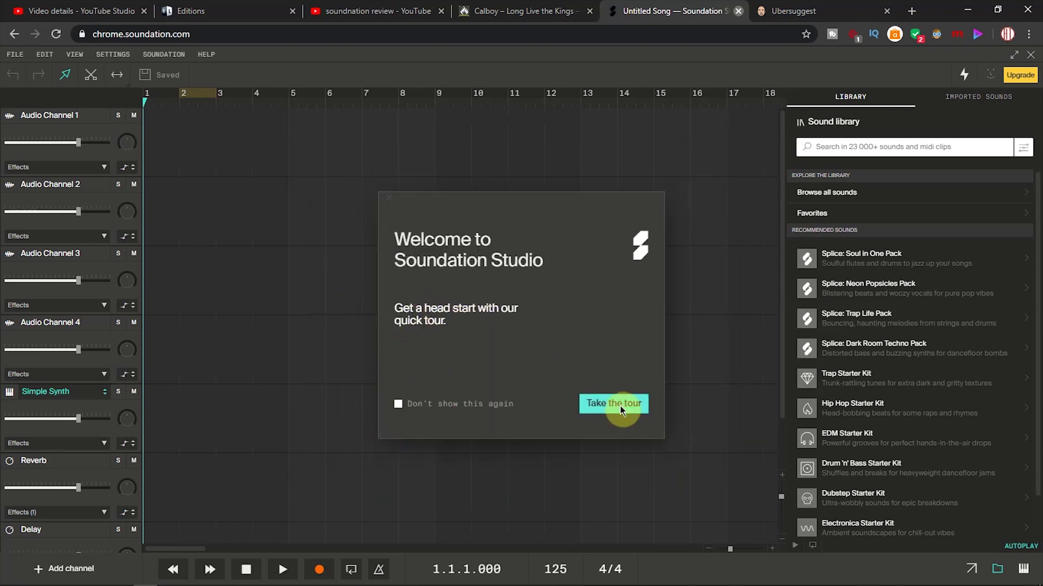
left_click(619, 406)
Step: Go through the quick tour of the studio to its end and close it
left_click(294, 500)
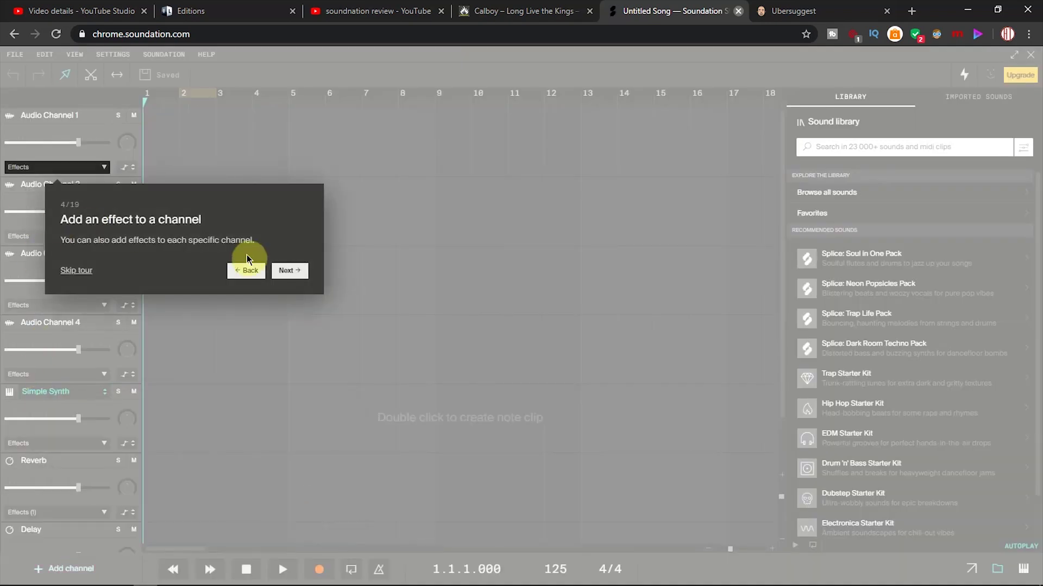
left_click(289, 269)
left_click(350, 222)
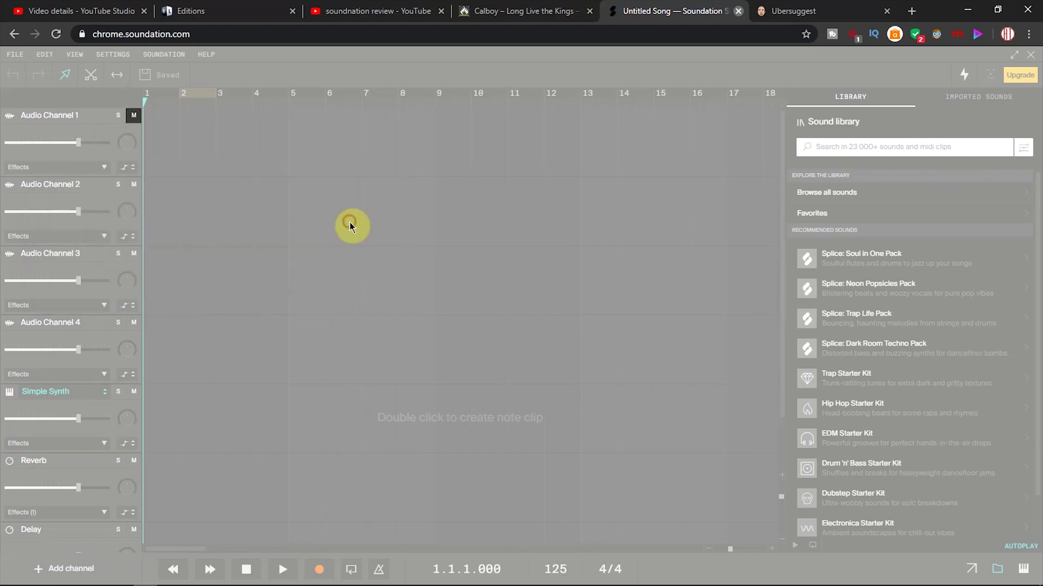
left_click(362, 422)
left_click(386, 204)
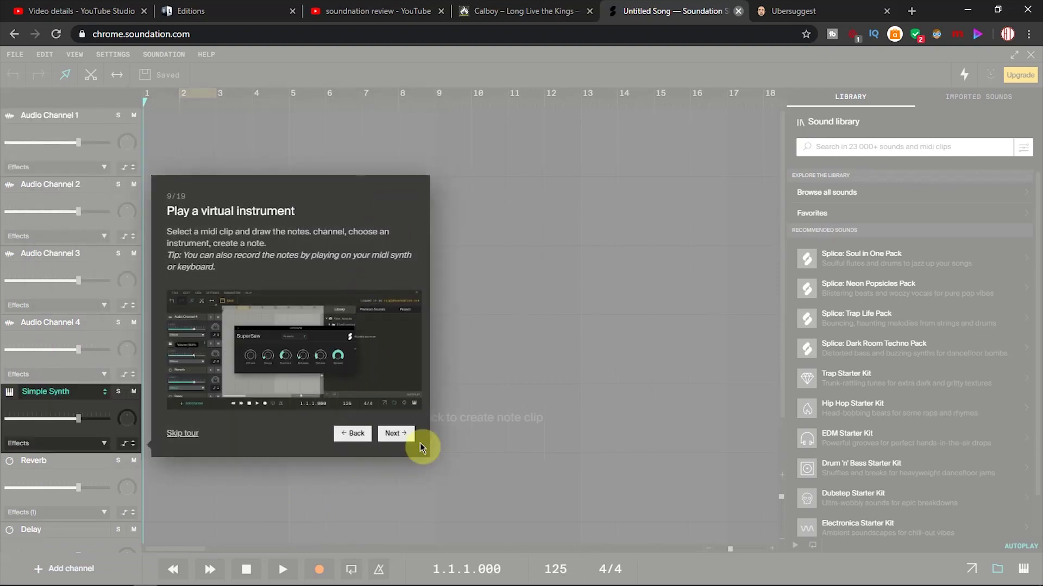
left_click(402, 437)
left_click(405, 526)
left_click(441, 526)
left_click(478, 525)
left_click(514, 526)
left_click(550, 526)
left_click(584, 526)
left_click(543, 529)
left_click(689, 497)
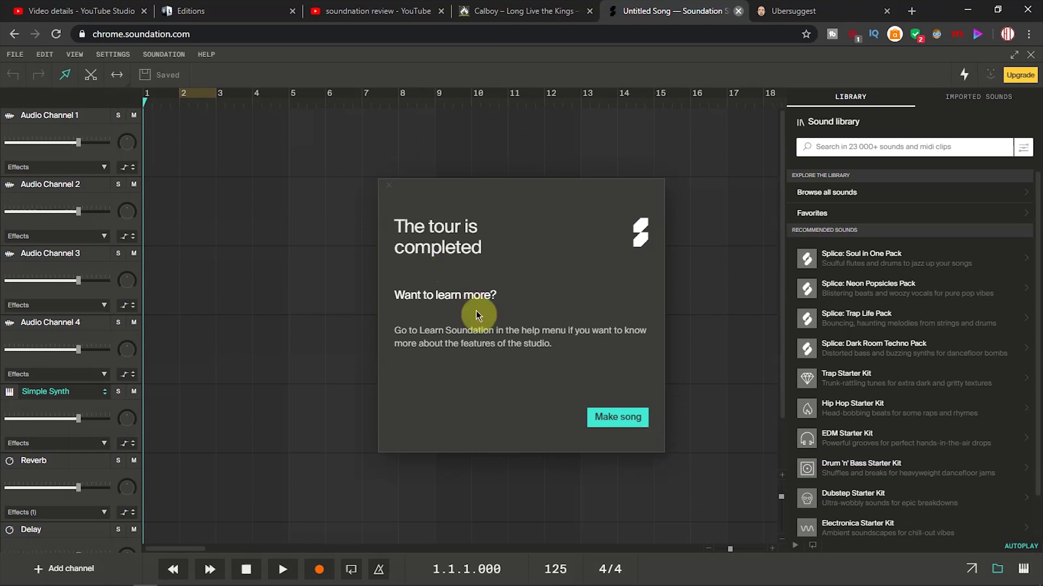
left_click(389, 185)
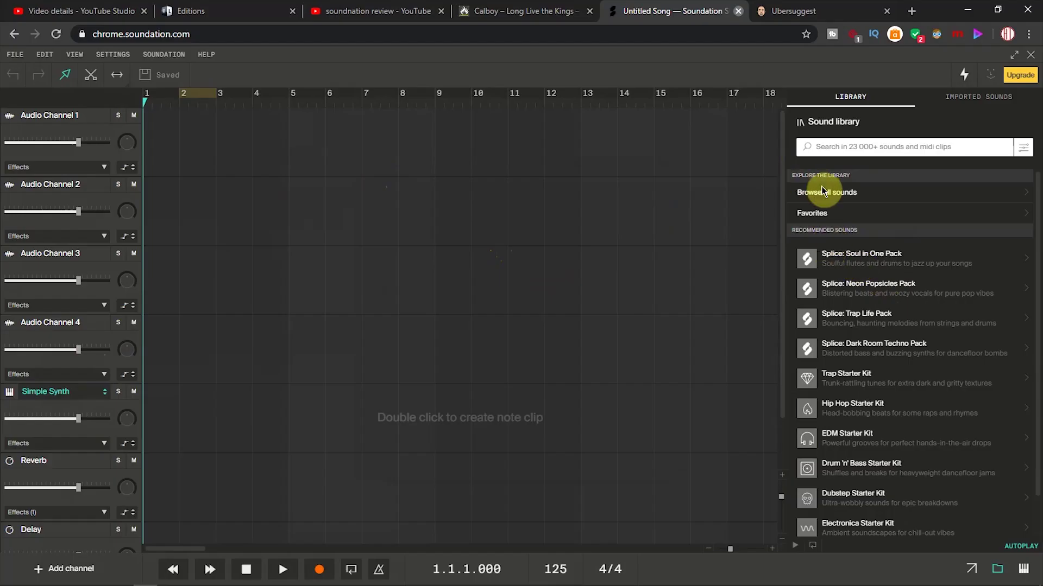
Step: Look through the sounds of the Hip Hop Starter Kit and return to the sound library overview
scroll(872, 429, "down", 1)
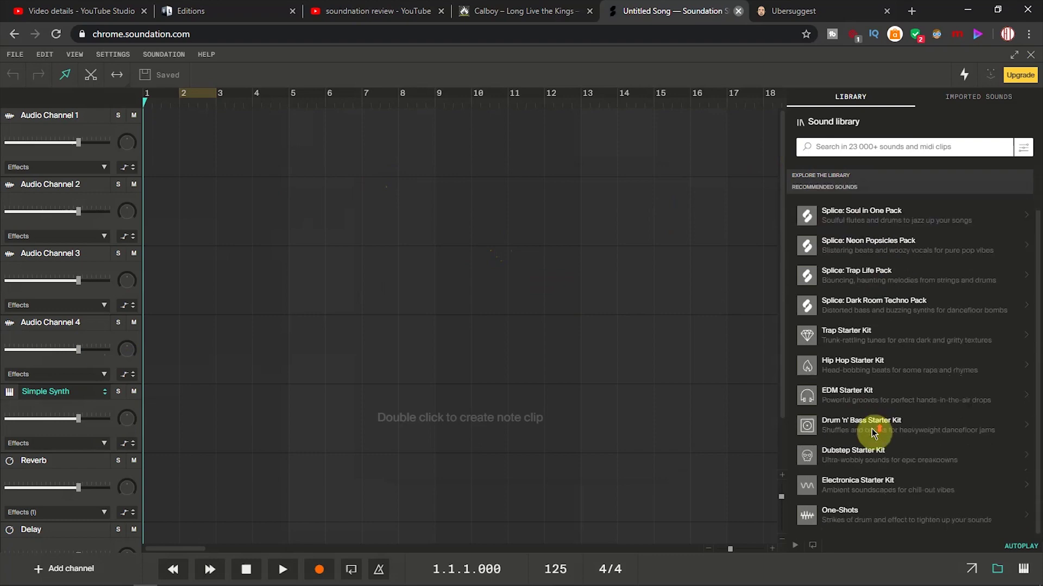
left_click(861, 367)
left_click(800, 123)
scroll(828, 307, "down", 1)
scroll(836, 244, "up", 1)
Step: Browse all sounds in the library and audition the velvet melody woodwind arrangement and an fp_vox100 vocal
left_click(845, 197)
left_click(858, 365)
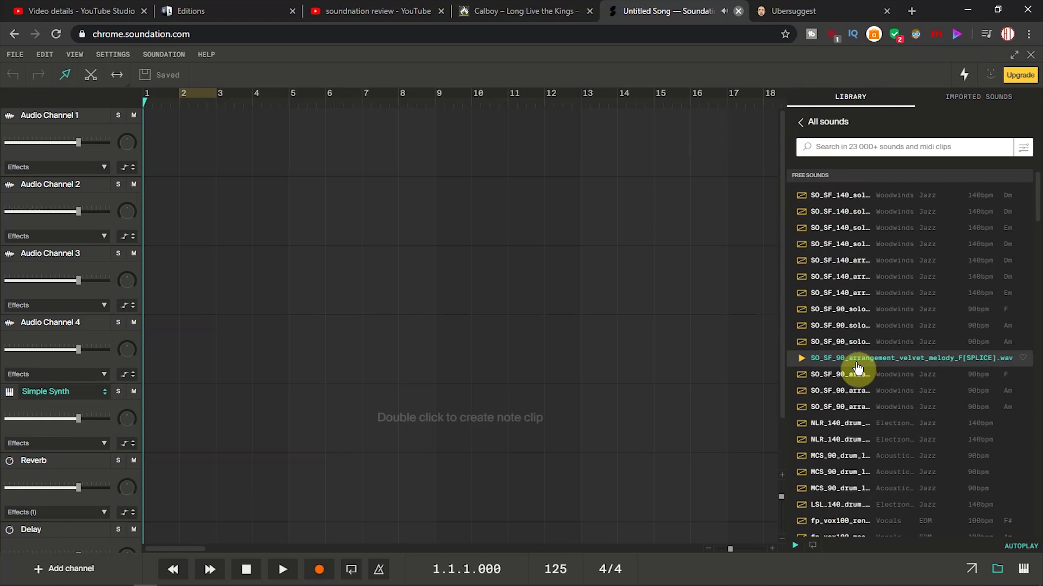
scroll(849, 397, "down", 2)
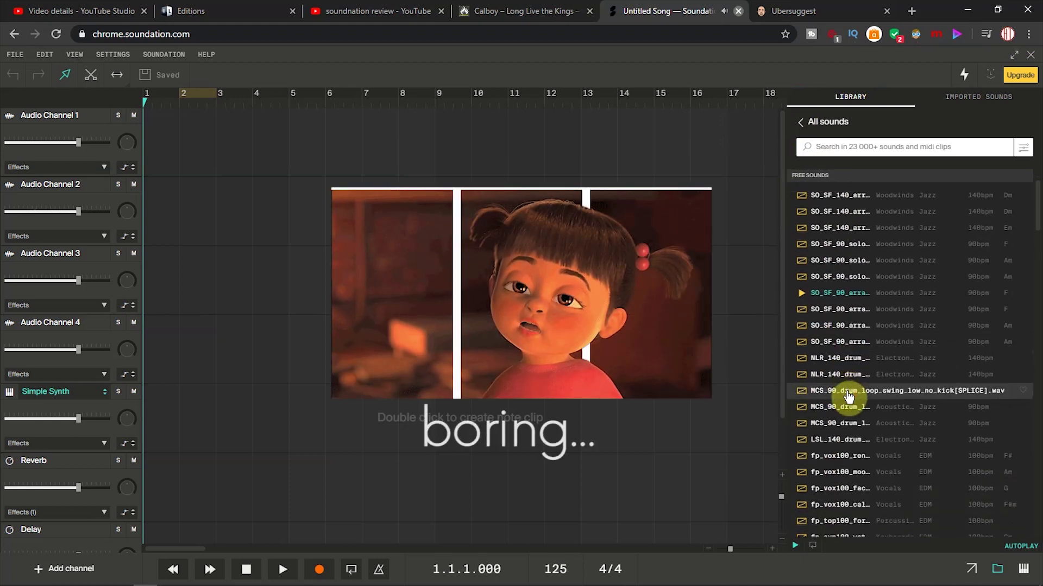
scroll(849, 396, "down", 4)
left_click(846, 381)
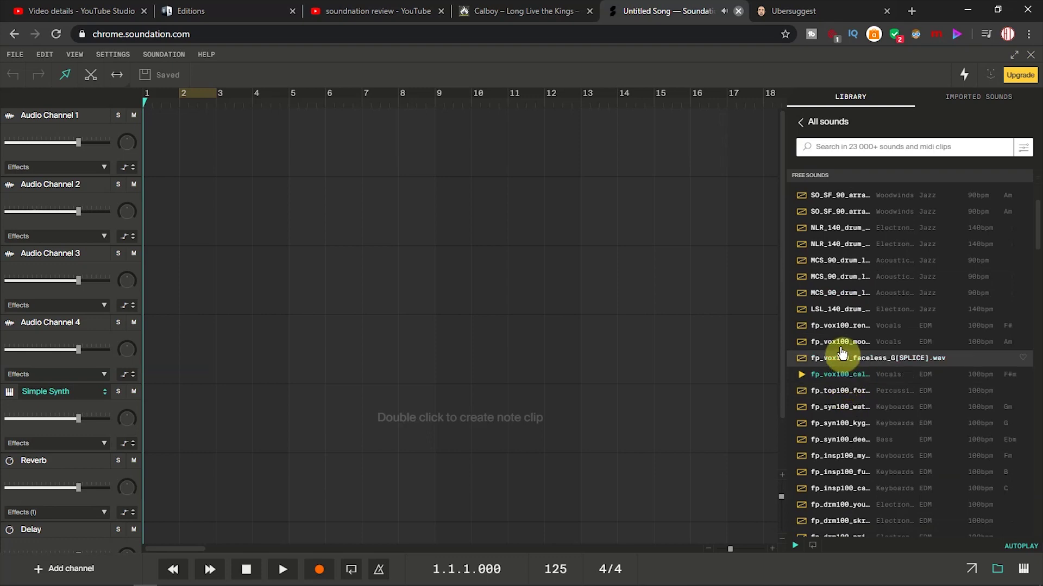
Step: Audition the vocals of the Splice: Neon Popsicles Pack and place fp_vox100_moombah_Am[SPLICE].wav at bar 1 of Audio Channel 1
left_click(815, 123)
left_click(855, 260)
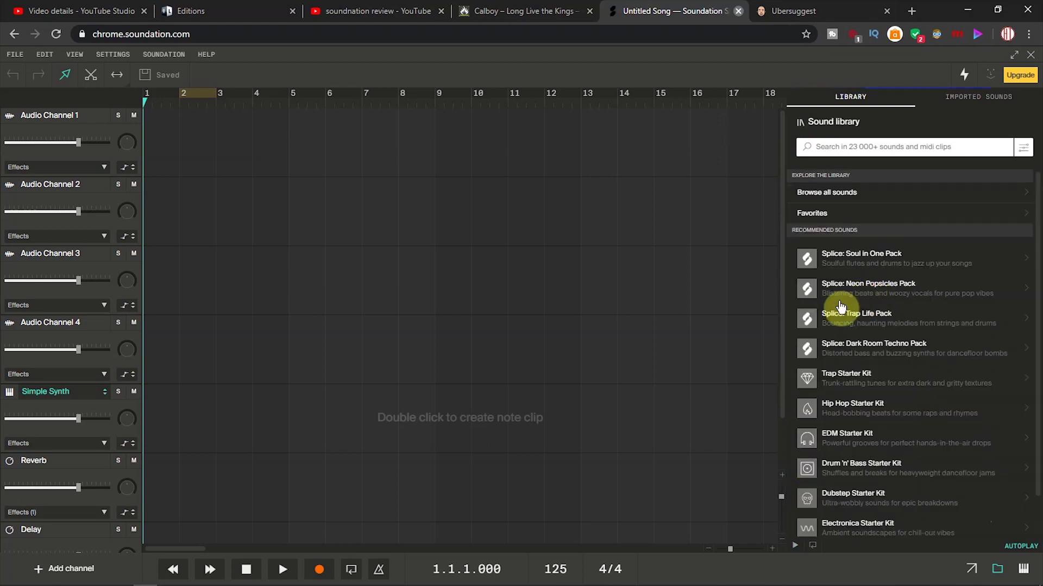
left_click(842, 291)
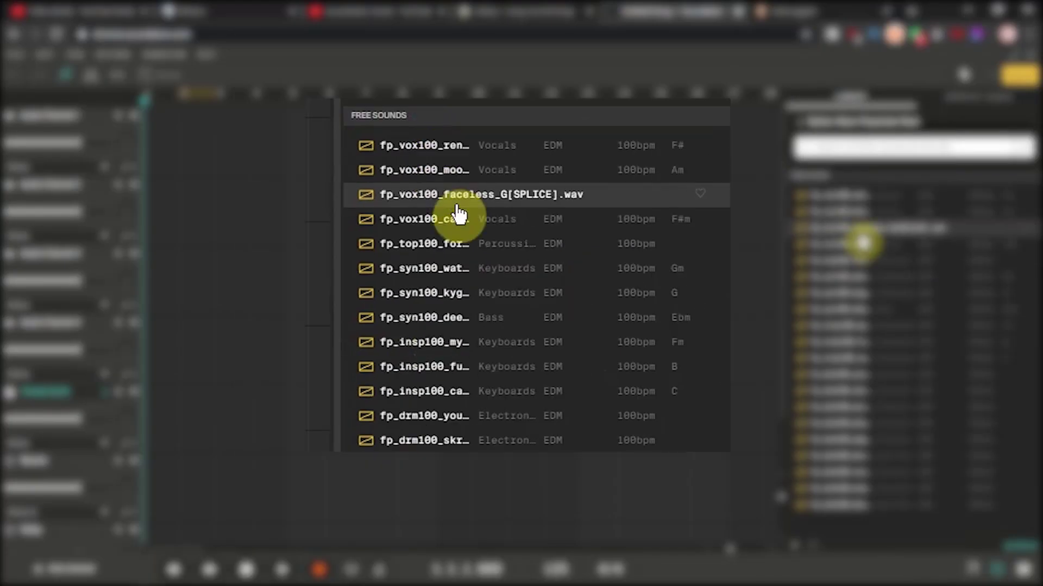
left_click(453, 159)
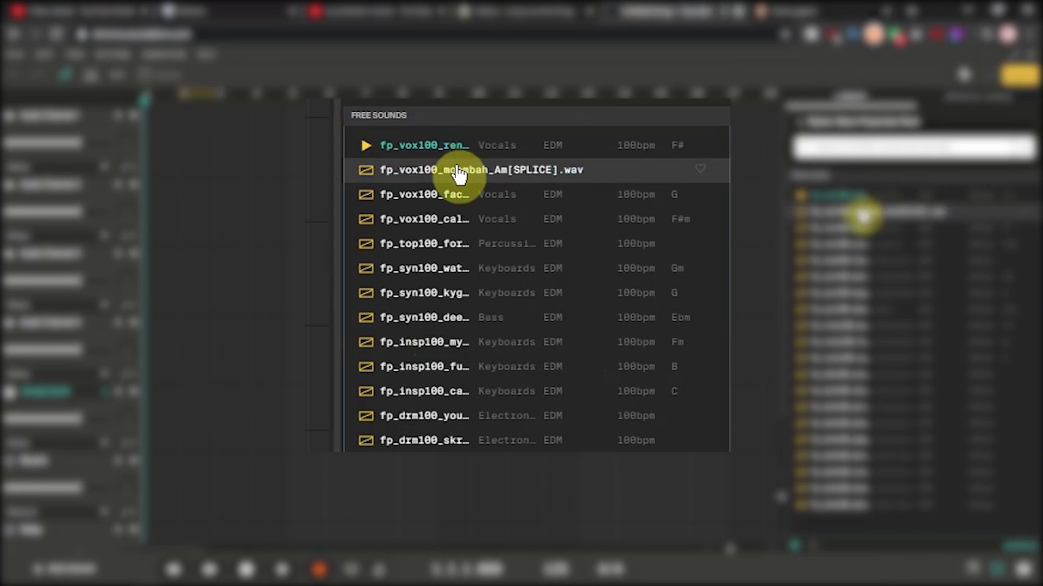
left_click(456, 169)
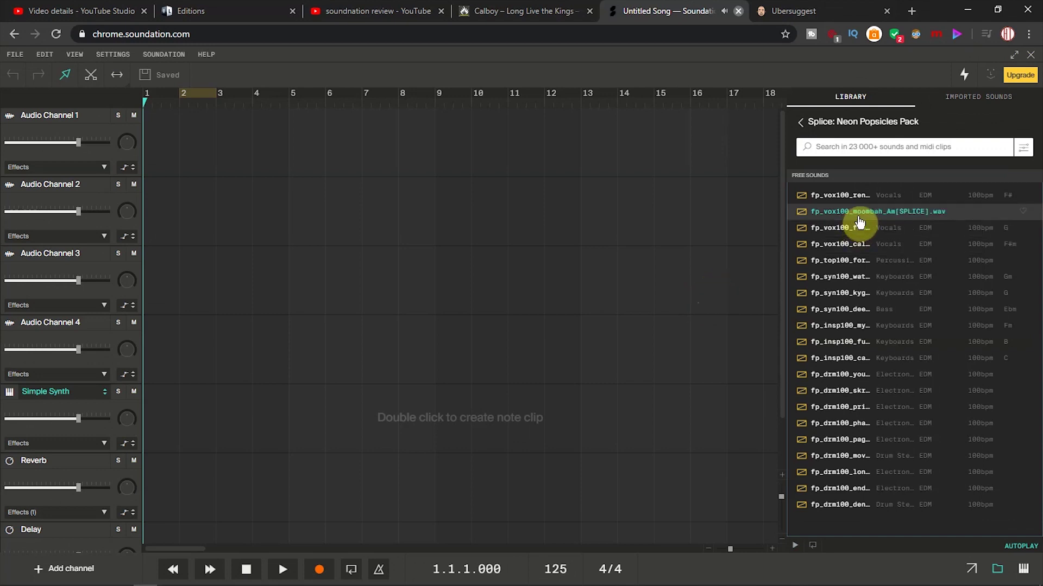
left_click_drag(843, 214, 196, 158)
left_click_drag(212, 113, 188, 108)
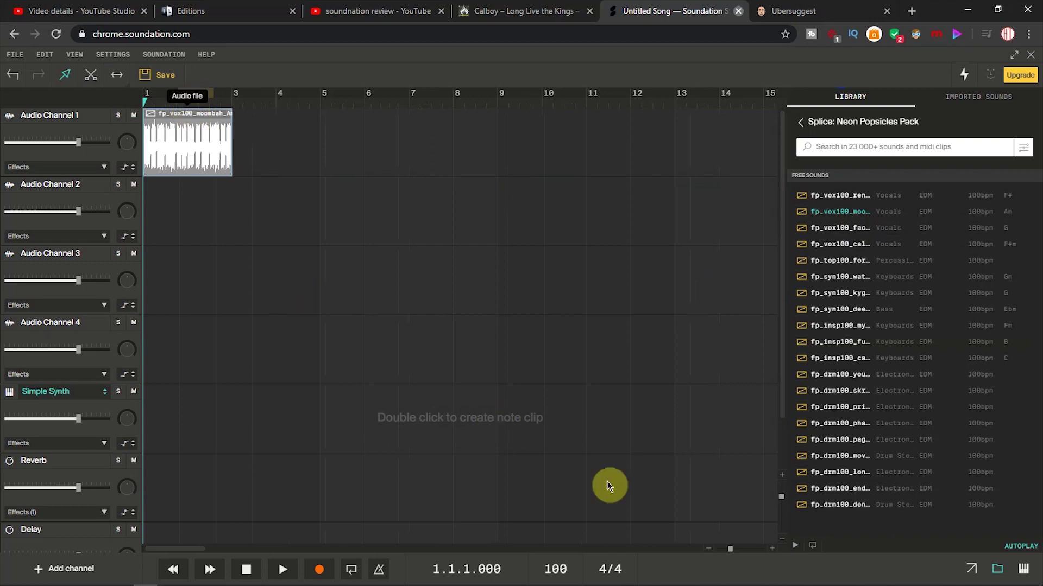
Step: Add Smoke Kick from the Trap Starter Kit to Audio Channel 2, time-stretched to the song tempo and starting at bar 1
left_click(836, 209)
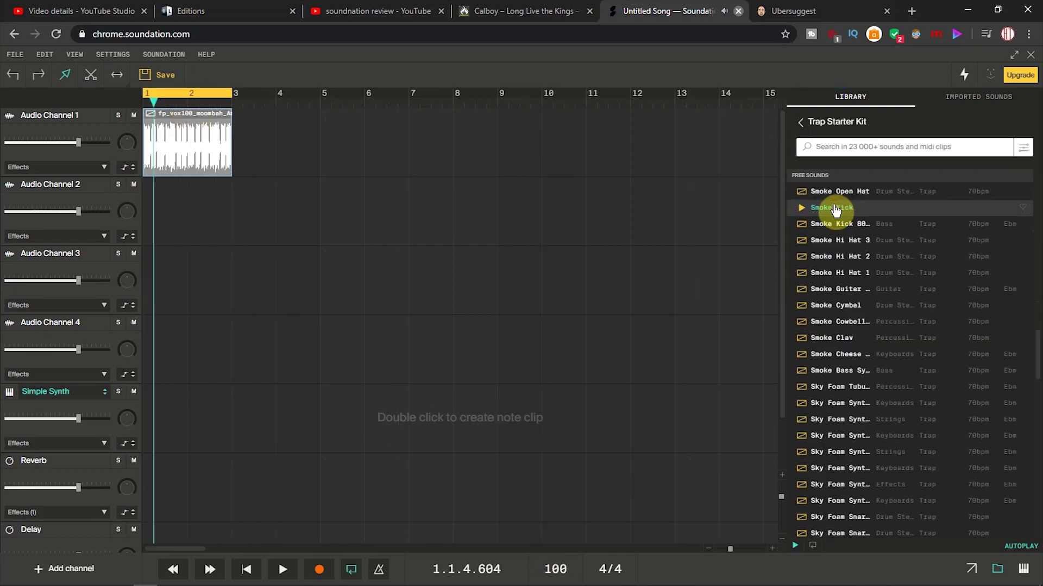
left_click_drag(831, 209, 260, 235)
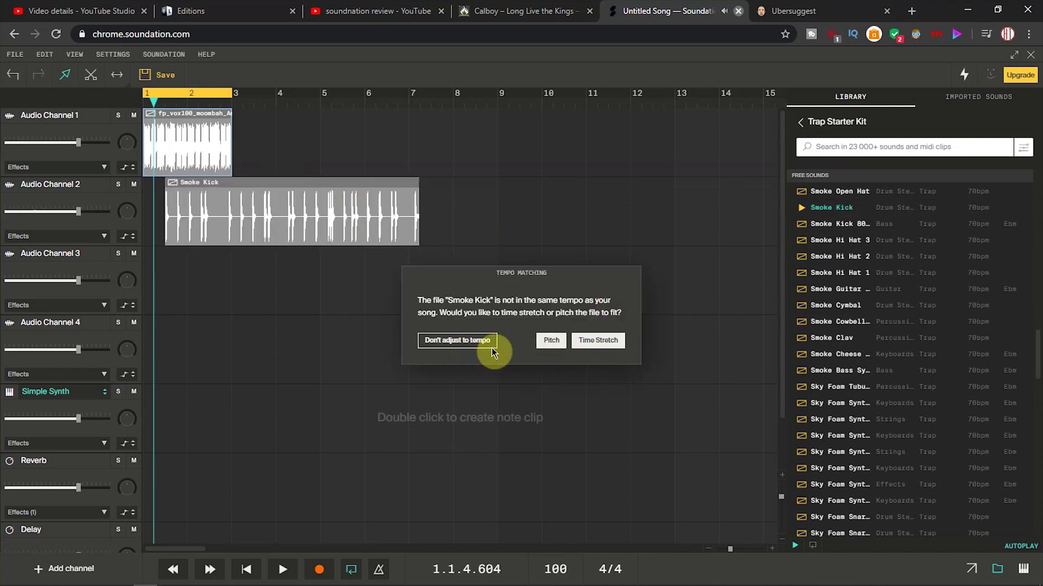
left_click(594, 341)
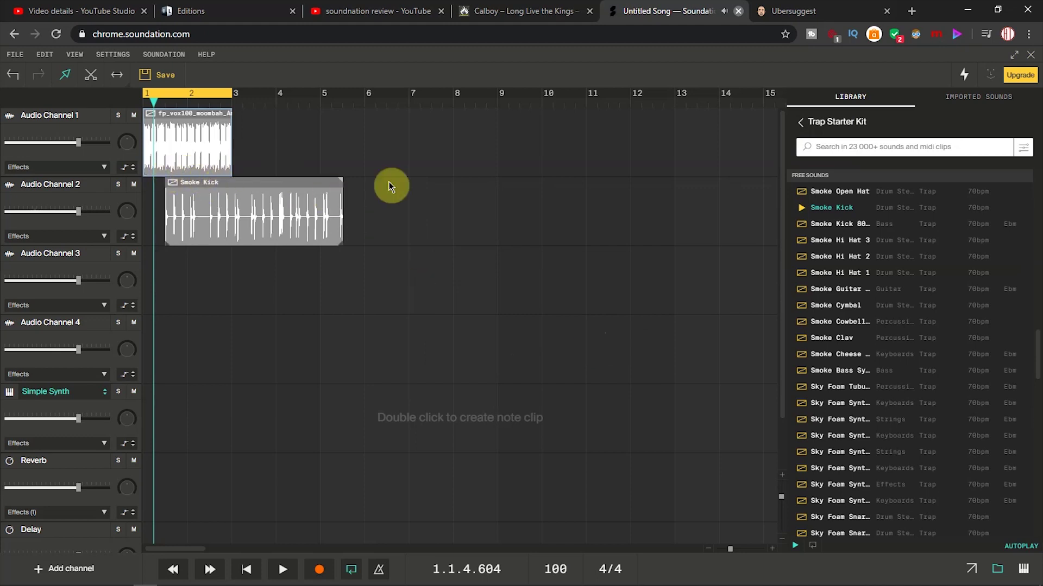
left_click(802, 209)
key("space")
key("space")
left_click_drag(268, 186, 241, 185)
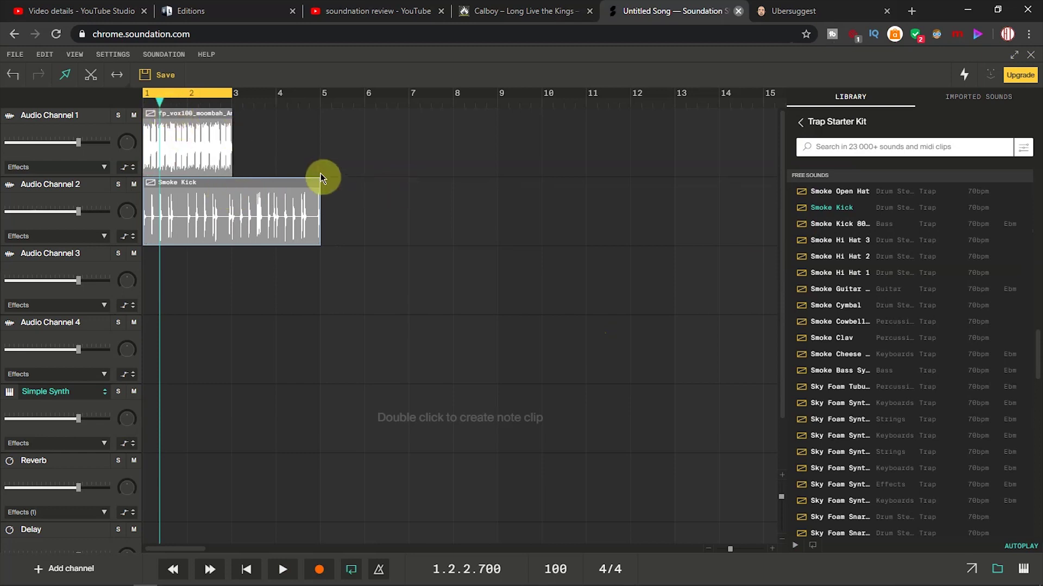
Step: Play the two clips together and balance them by lowering Audio Channel 1's volume and raising Audio Channel 2's
key("space")
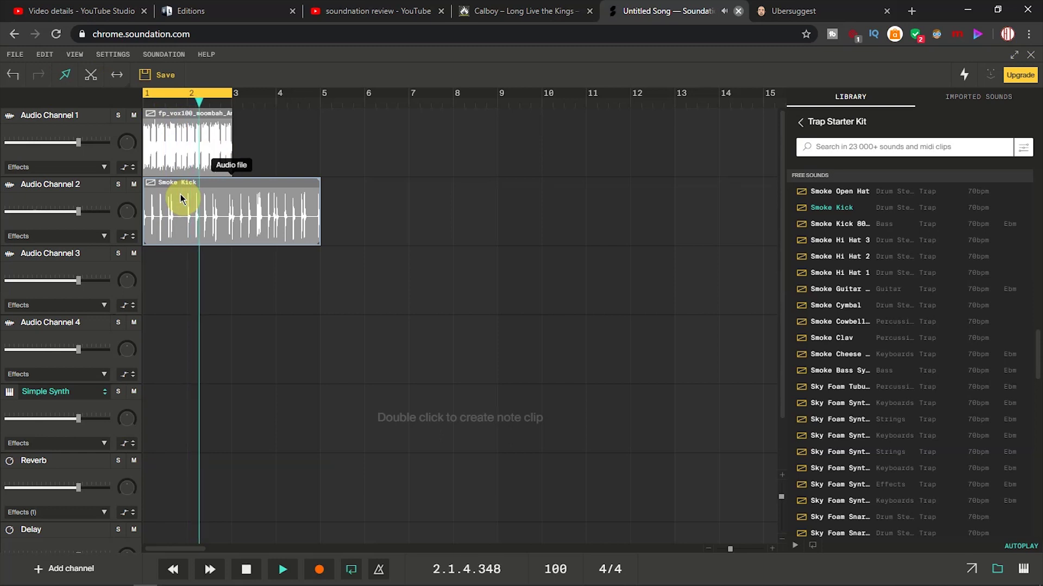
key("space")
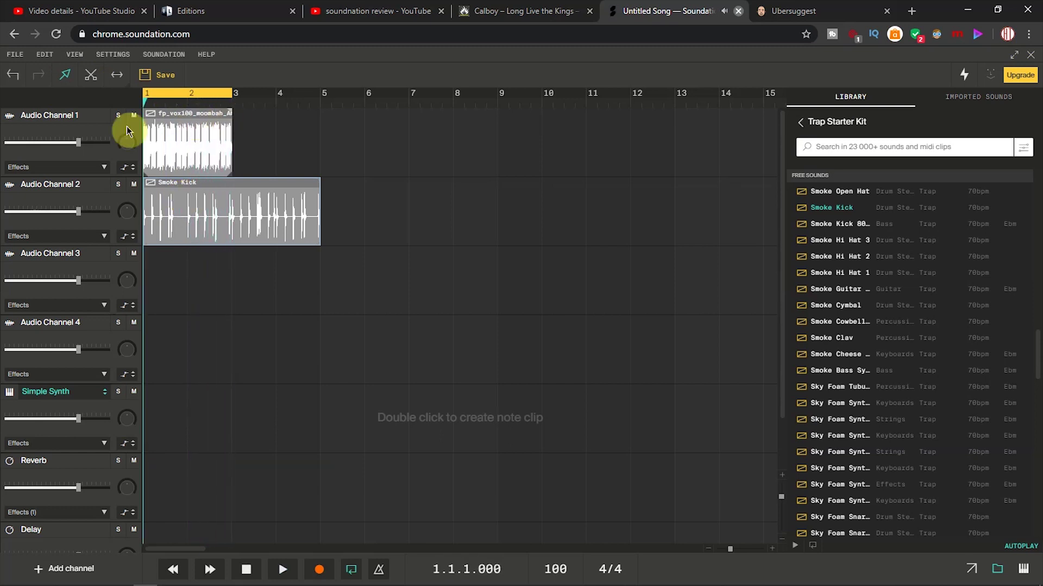
left_click_drag(80, 140, 46, 142)
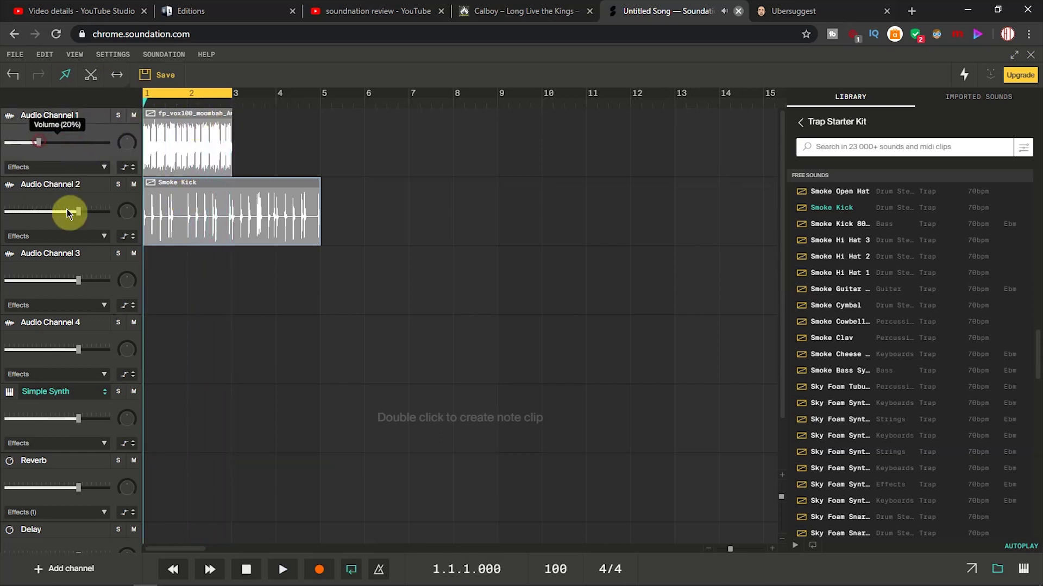
left_click_drag(79, 211, 99, 213)
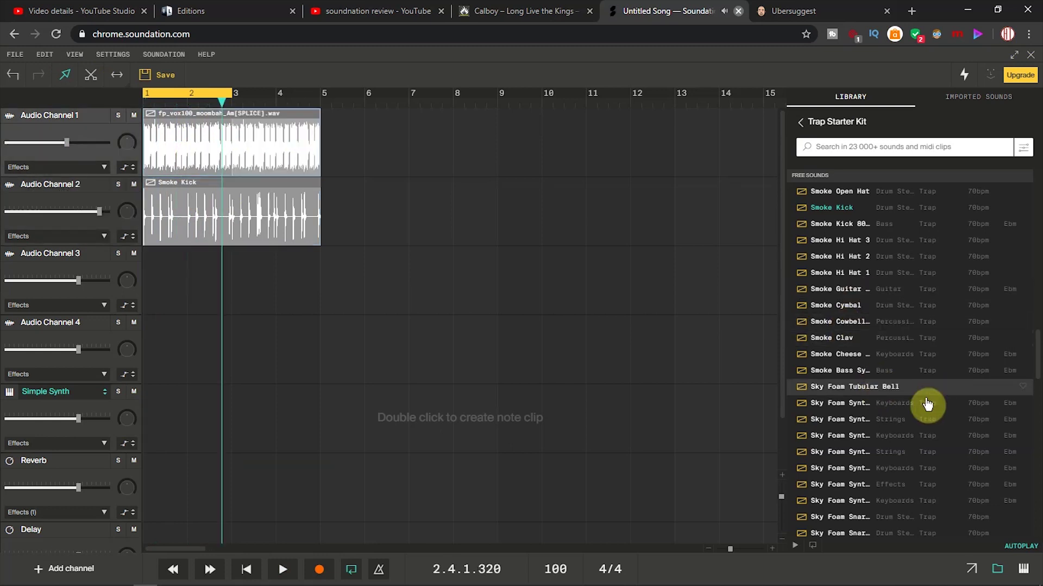
Step: Find Sky Foam Snare 3 by searching for snare and add it time-stretched at bar 1 of Audio Channel 3
left_click(843, 318)
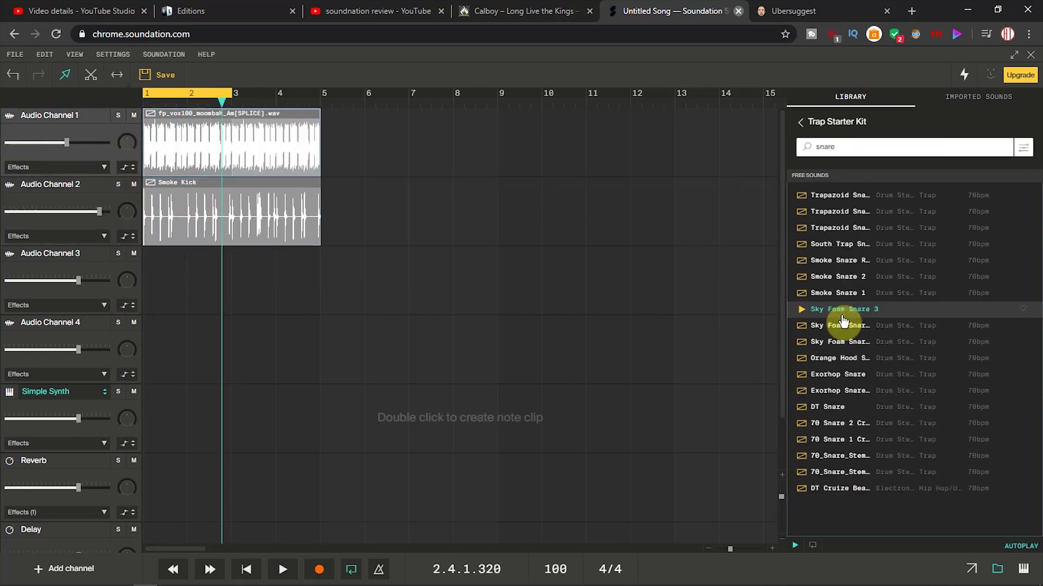
left_click_drag(850, 314, 209, 307)
left_click(608, 354)
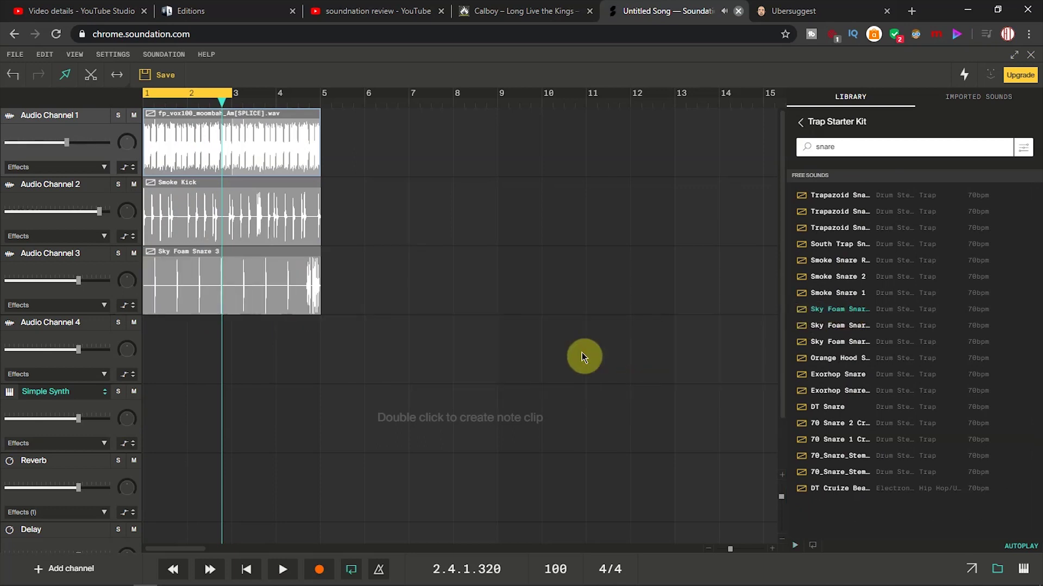
Step: Extend the loop region to bar 5 and play the arrangement
key("space")
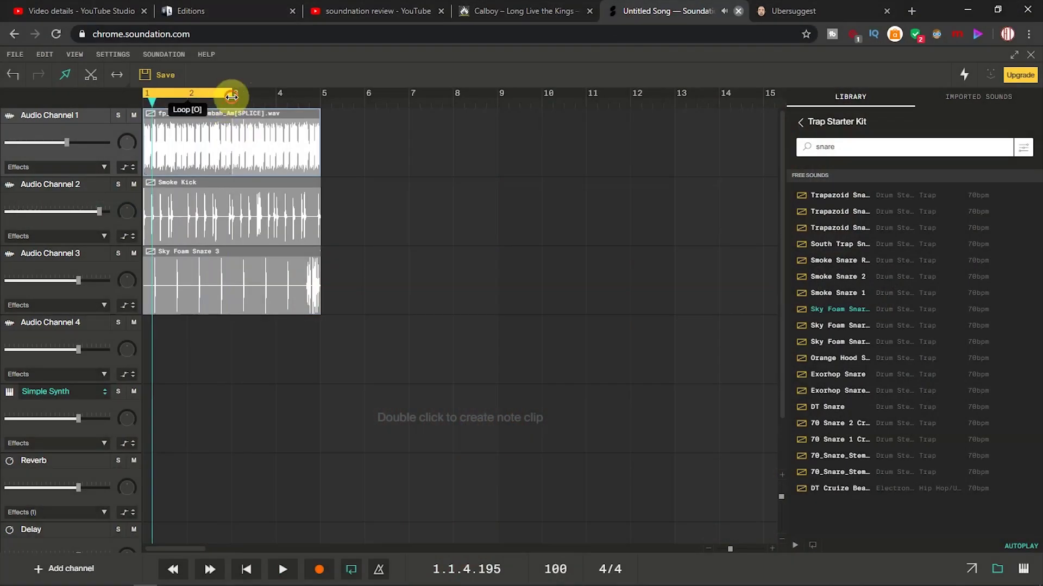
left_click_drag(232, 98, 314, 111)
key("space")
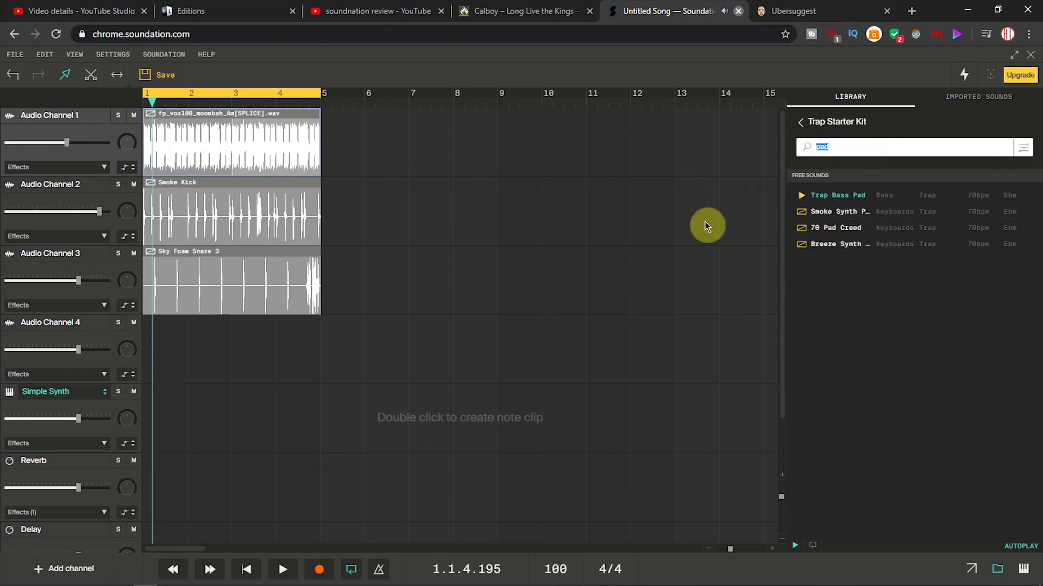
Step: Search the Trap Starter Kit for 808 and audition 808 Bass Slide, 808 Bass and South Trap 808 Bass
type("808")
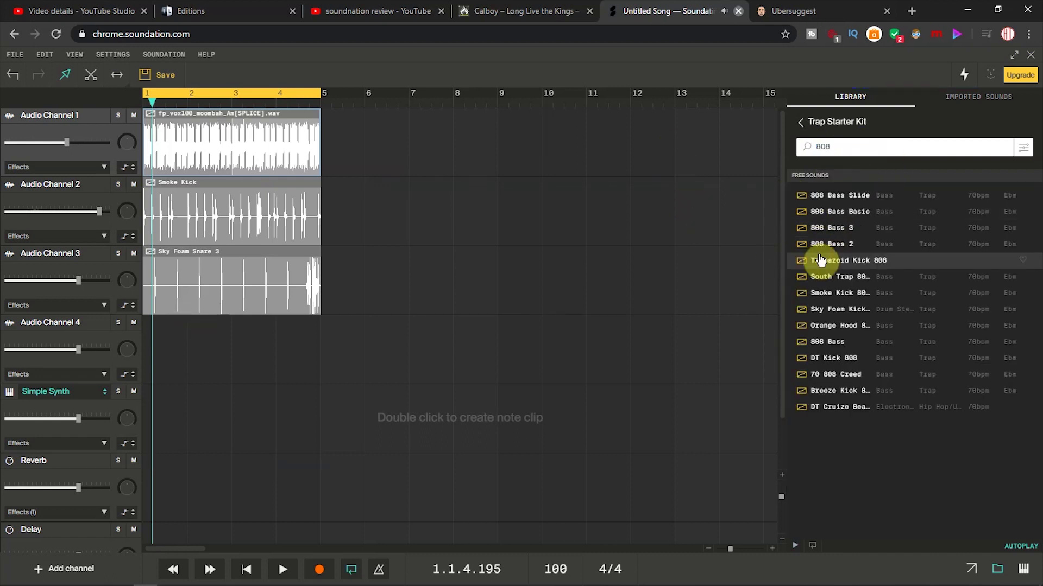
left_click(835, 196)
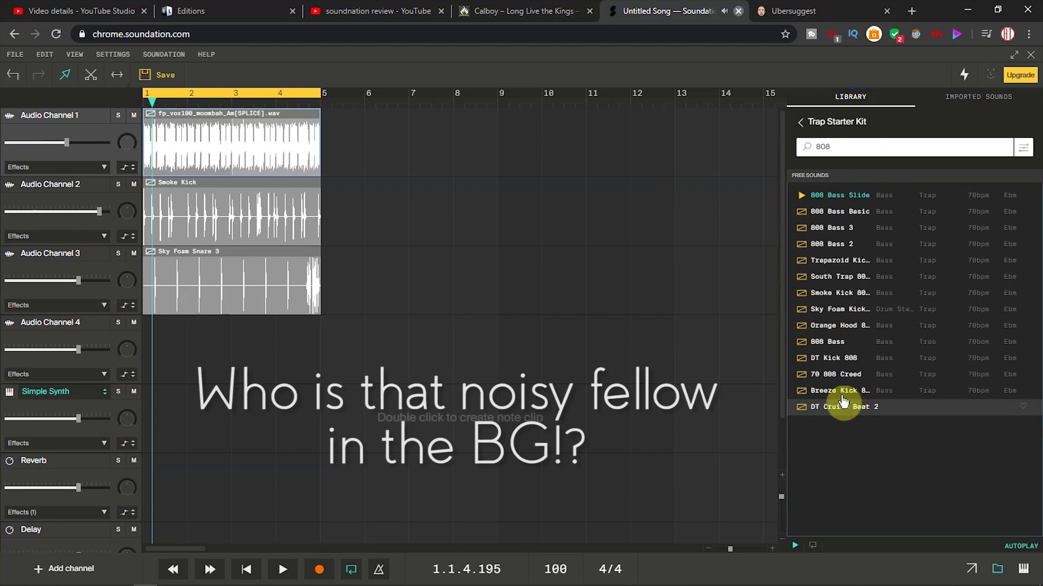
left_click(825, 343)
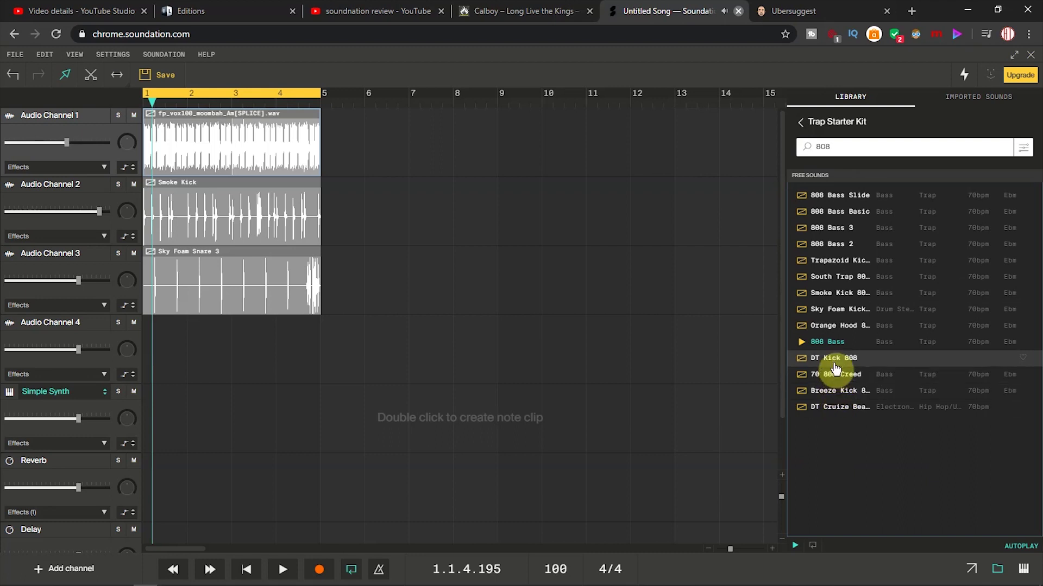
left_click_drag(830, 343, 897, 339)
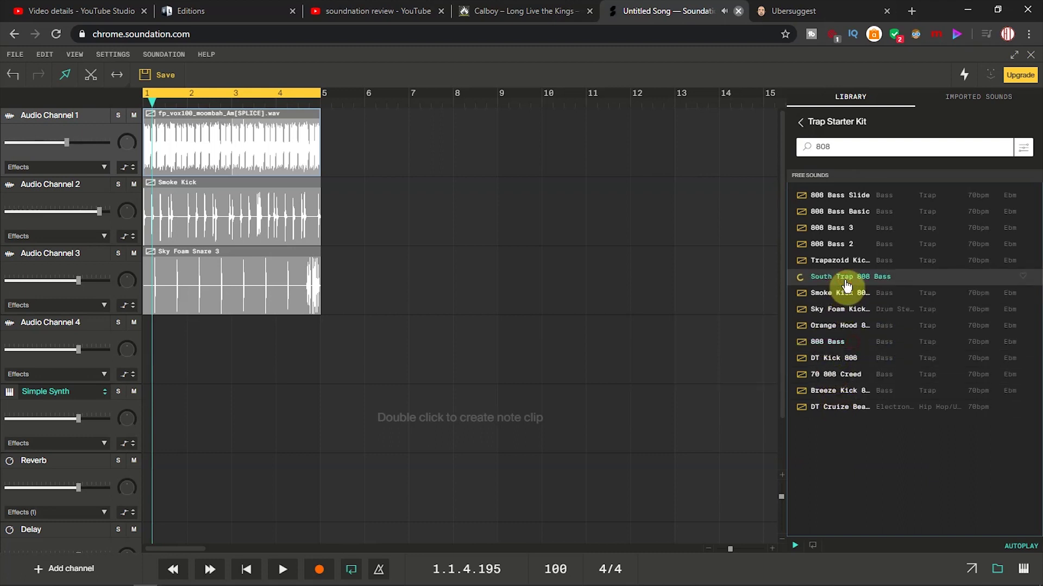
Step: Open the Simple Synth instrument editor and move its window clear of the clips
left_click(47, 396)
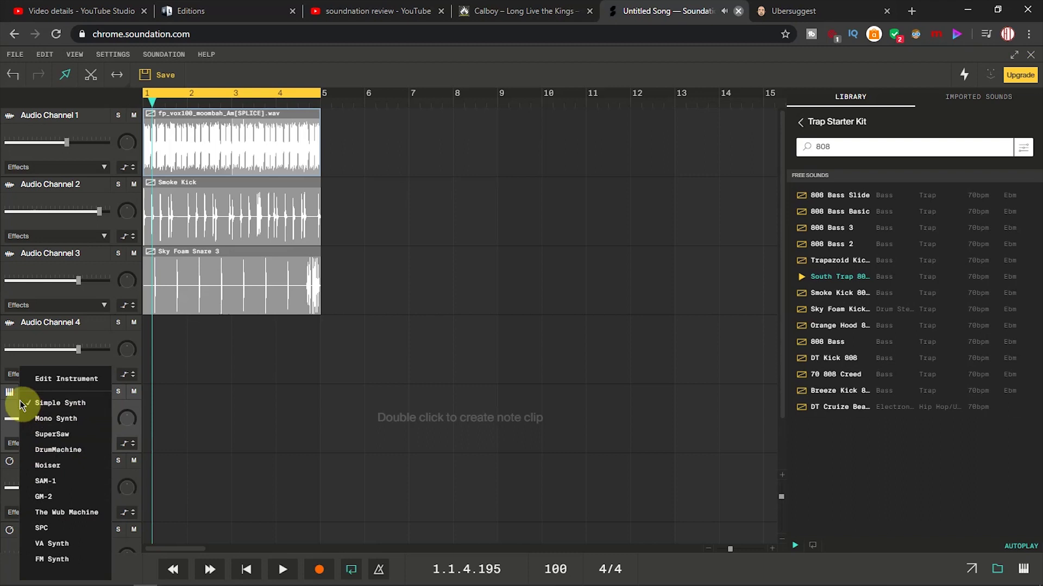
left_click(53, 413)
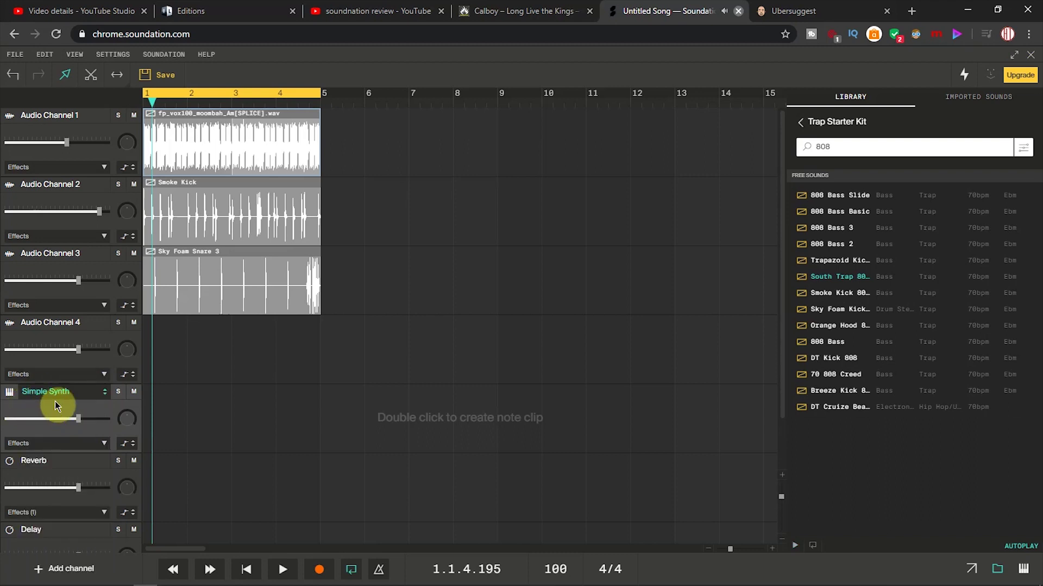
left_click(72, 390)
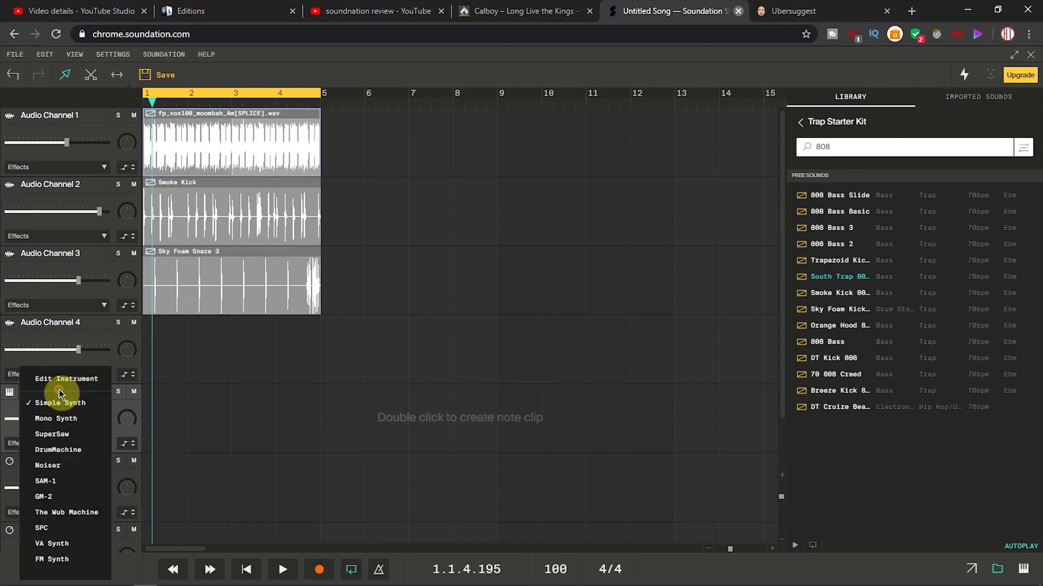
left_click(55, 398)
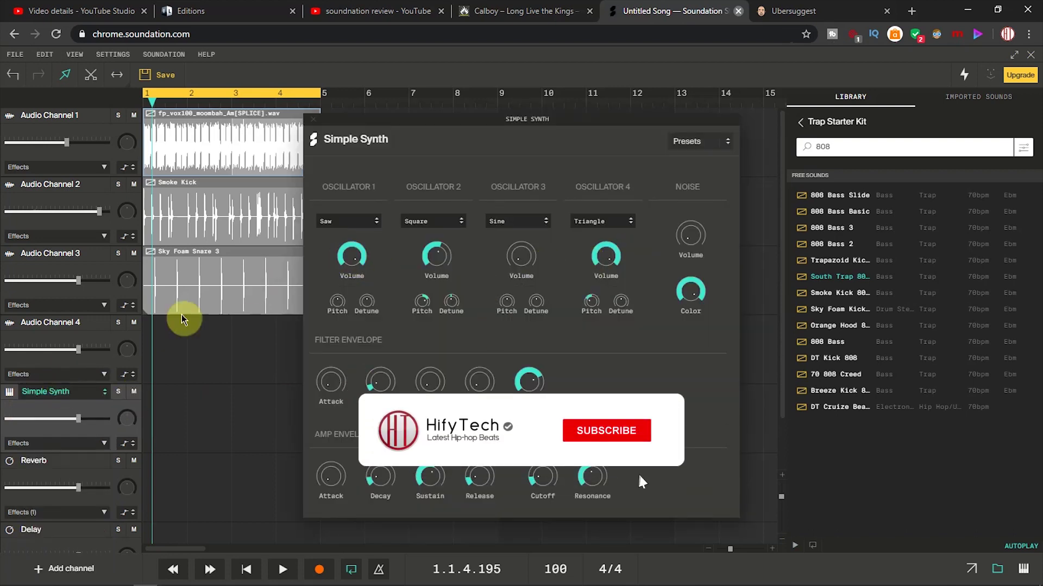
left_click_drag(535, 129, 723, 110)
Step: Create a note clip on the Simple Synth channel and make it repeat from bar 1 to bar 5
left_click(202, 418)
double_click(207, 415)
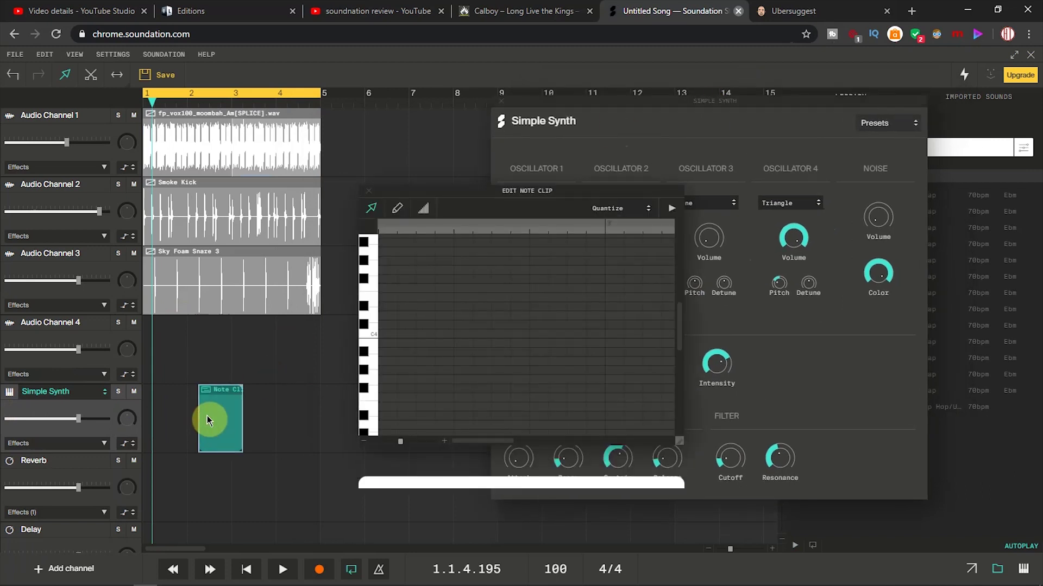
left_click(368, 193)
left_click_drag(216, 392, 315, 399)
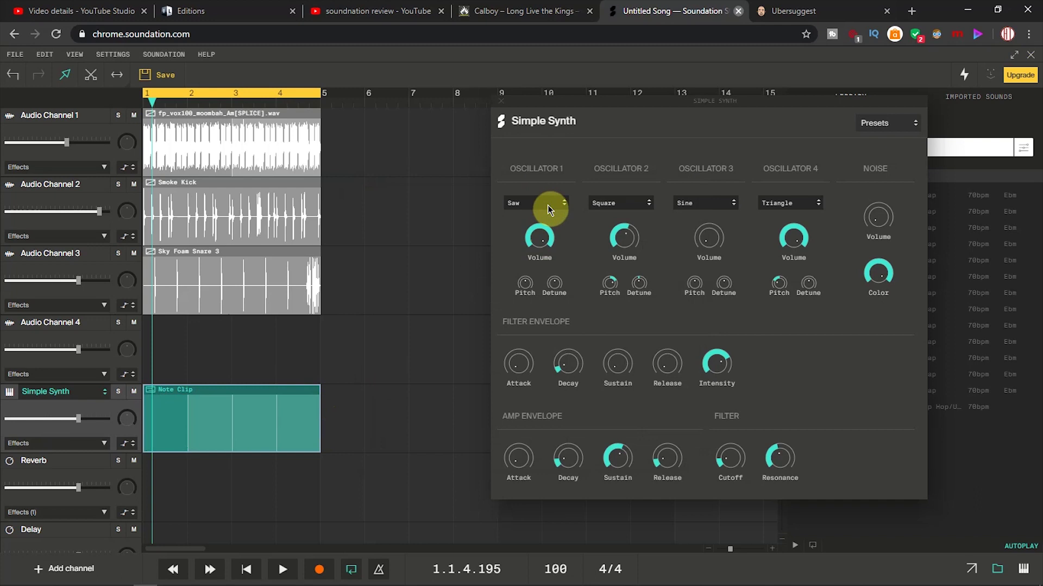
Step: Set Oscillator 1 to a Sine wave, raise the filter envelope's sustain to maximum and increase its release
mouse_move(536, 226)
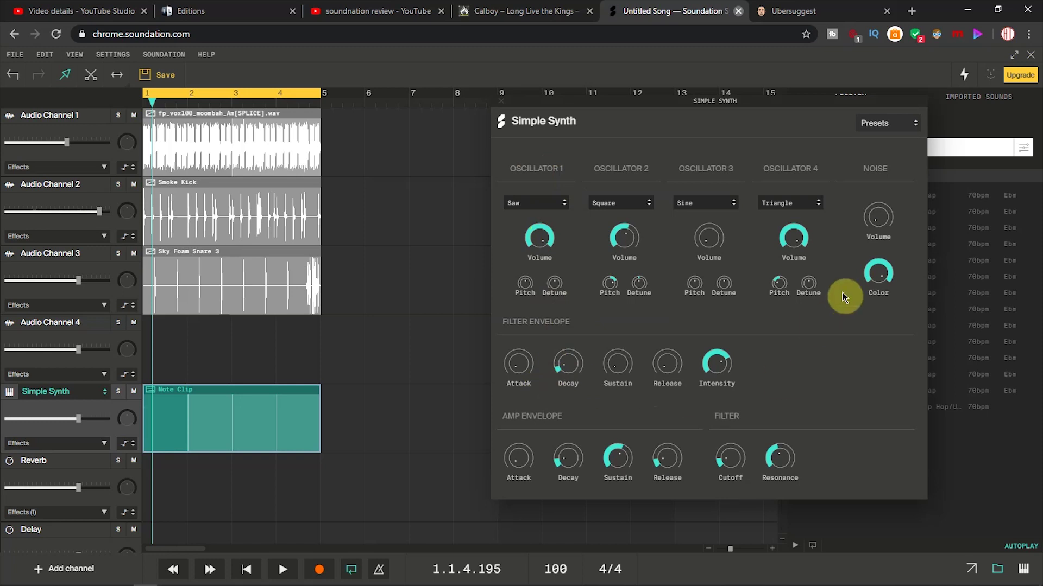
left_click(538, 203)
left_click(524, 255)
left_click_drag(613, 369, 624, 326)
left_click_drag(662, 372, 650, 346)
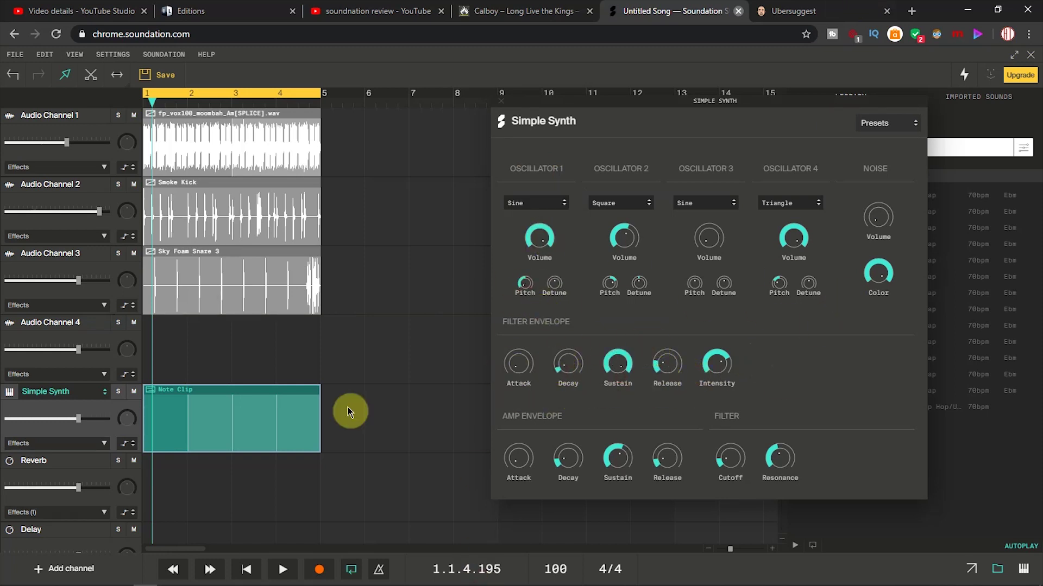
Step: Turn the volumes of Oscillator 4 and Oscillator 2 down to 0%
double_click(212, 395)
scroll(395, 326, "down", 3)
left_click_drag(794, 238, 793, 276)
left_click_drag(637, 220, 632, 272)
Step: Open the Simple Synth note clip for editing and place a short A6 note at its start
double_click(163, 422)
scroll(373, 319, "up", 5)
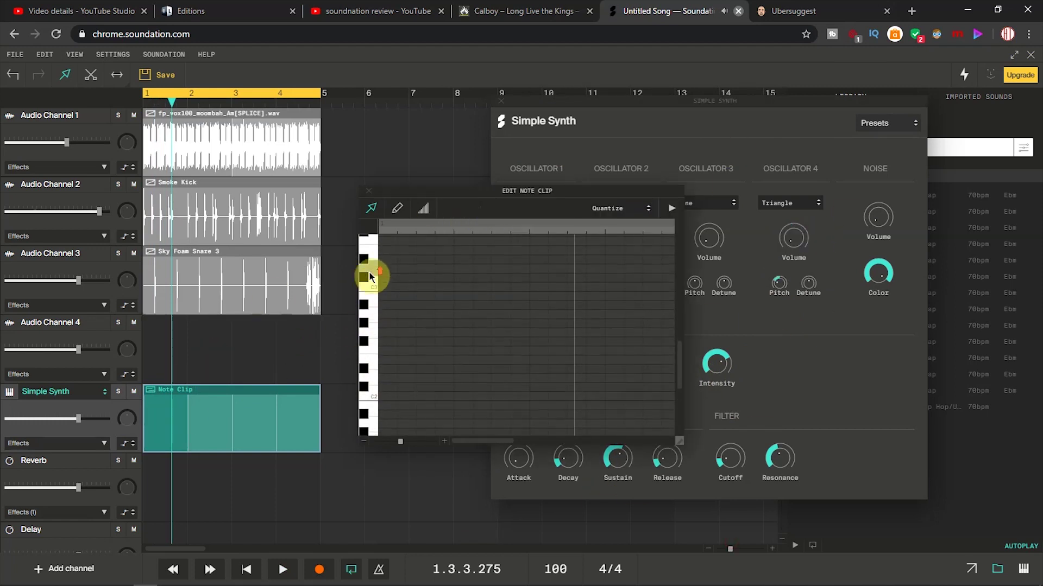
scroll(376, 323, "up", 5)
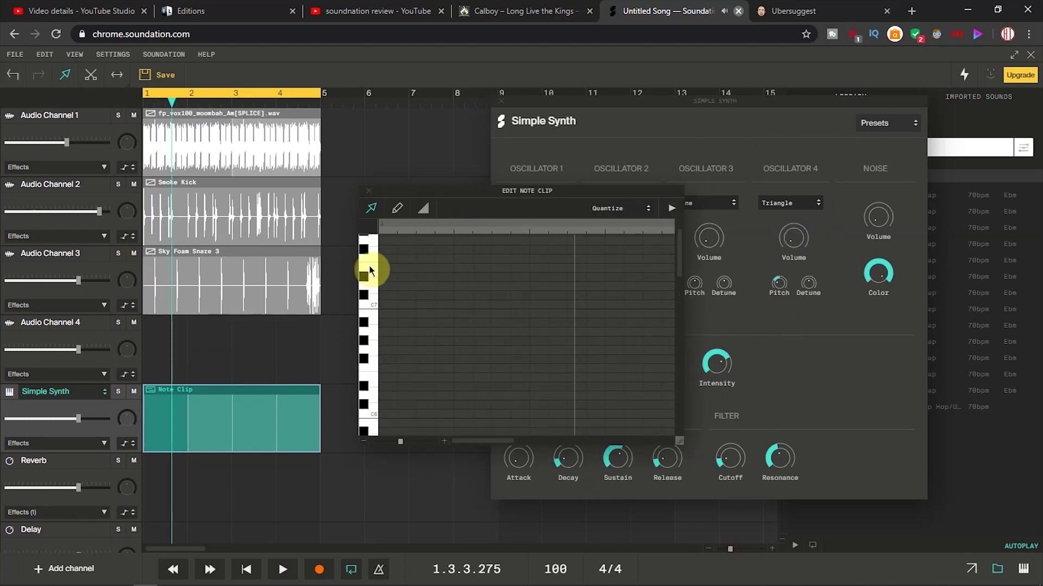
scroll(374, 282, "up", 1)
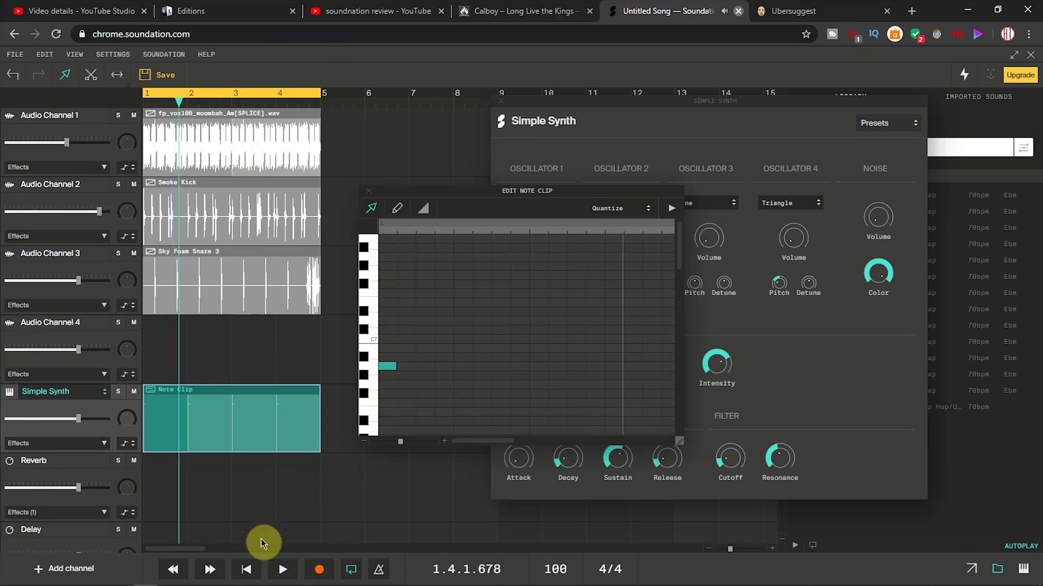
Step: Try lengthening the A6 note to the end of beat 3 and play the loop with it
left_click(251, 569)
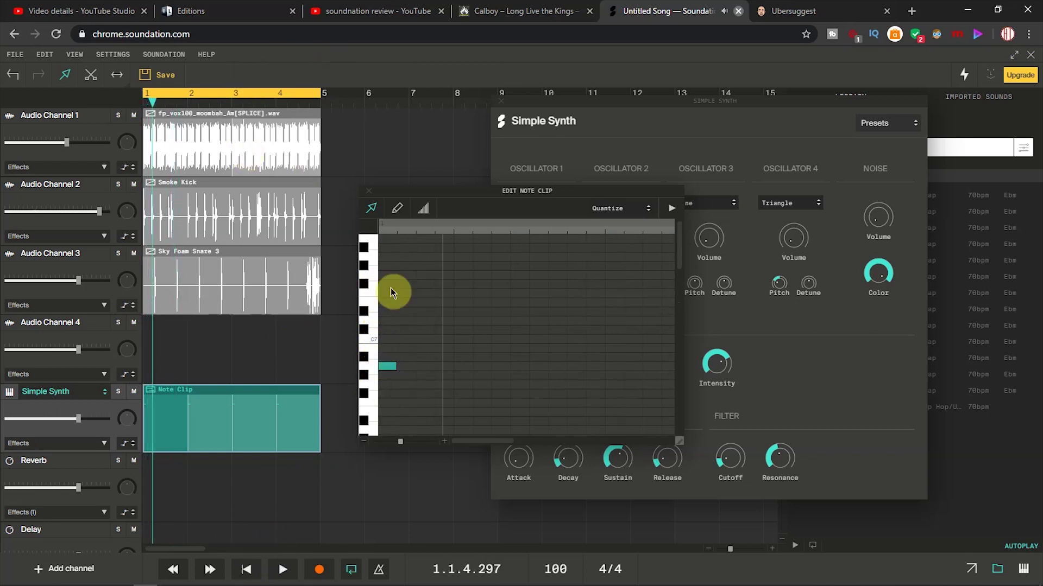
left_click(259, 568)
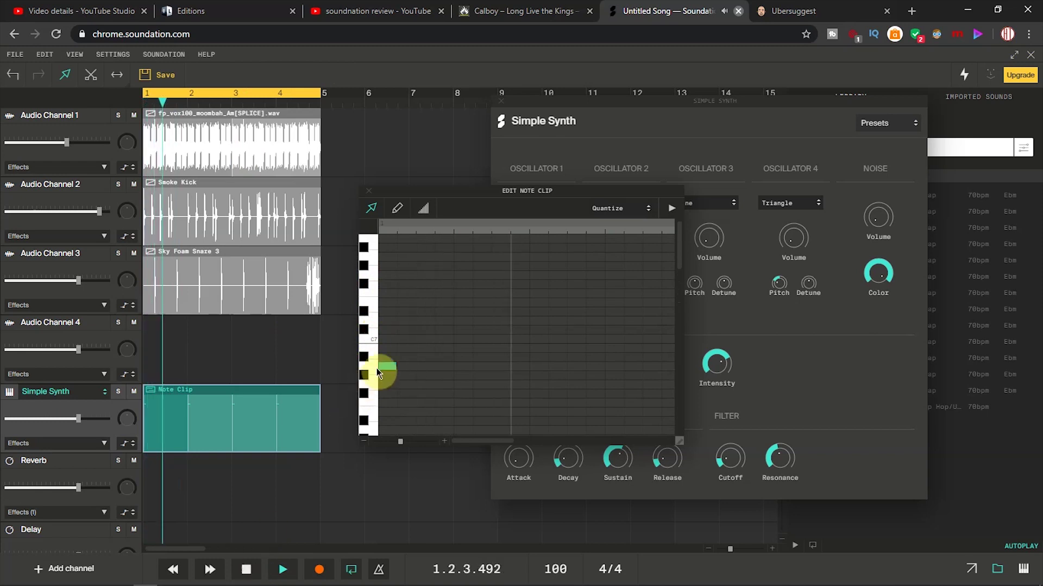
key("space")
key("space")
left_click_drag(396, 366, 618, 376)
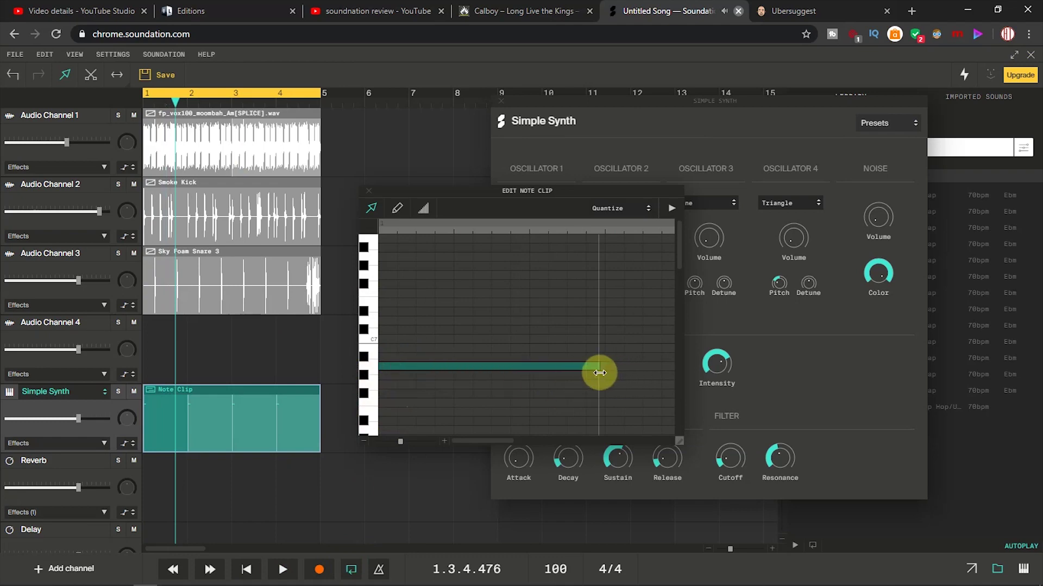
left_click(246, 569)
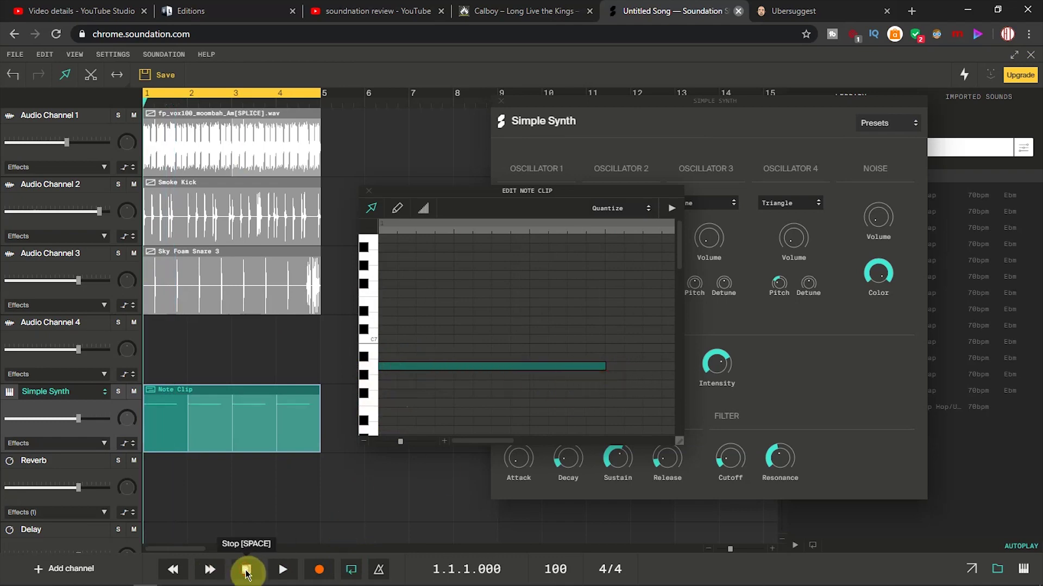
key("space")
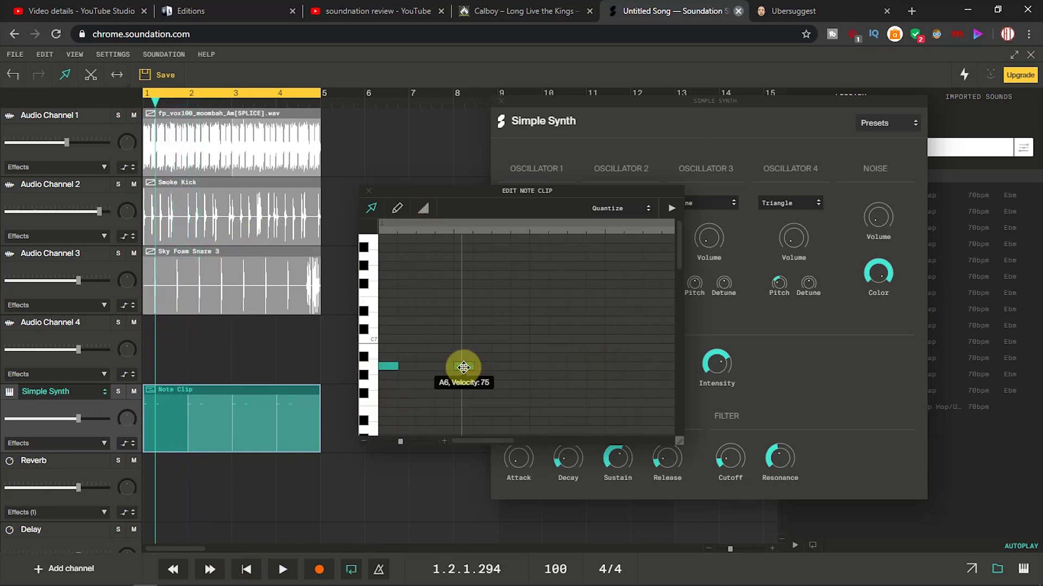
left_click(244, 569)
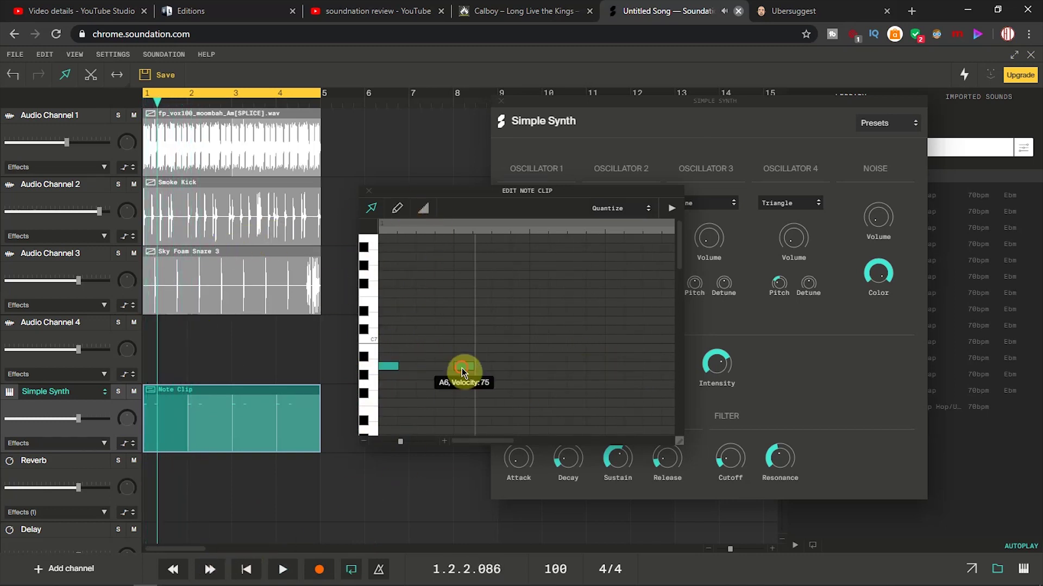
Step: Try shifting the second A6 note earlier than beat 2, checking its timing against repeated playback
left_click_drag(465, 368, 427, 368)
left_click(244, 575)
key("space")
left_click(244, 574)
key("Delete")
key("space")
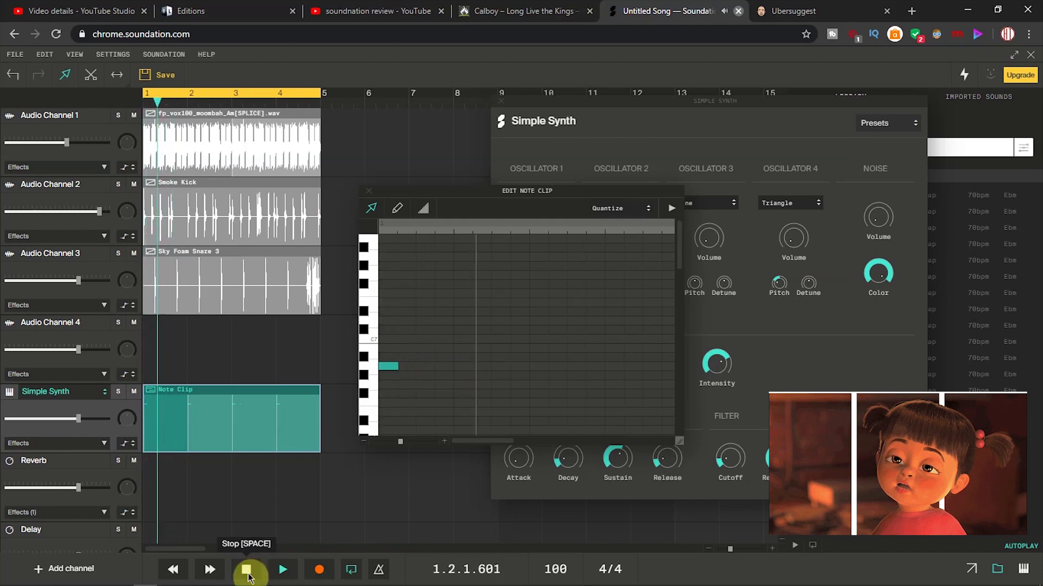
left_click(247, 573)
key("space")
left_click(248, 575)
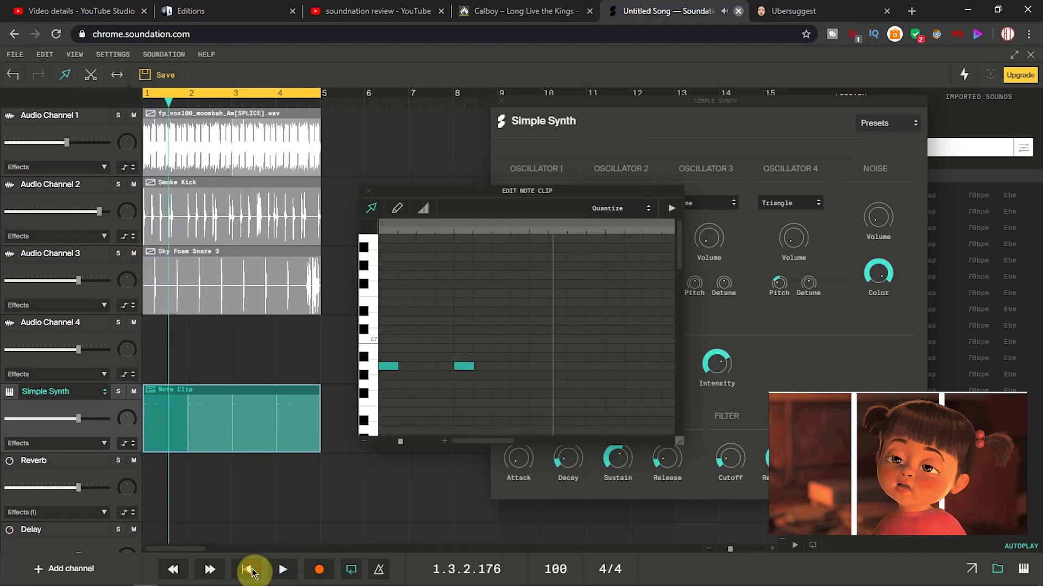
left_click(251, 570)
key("space")
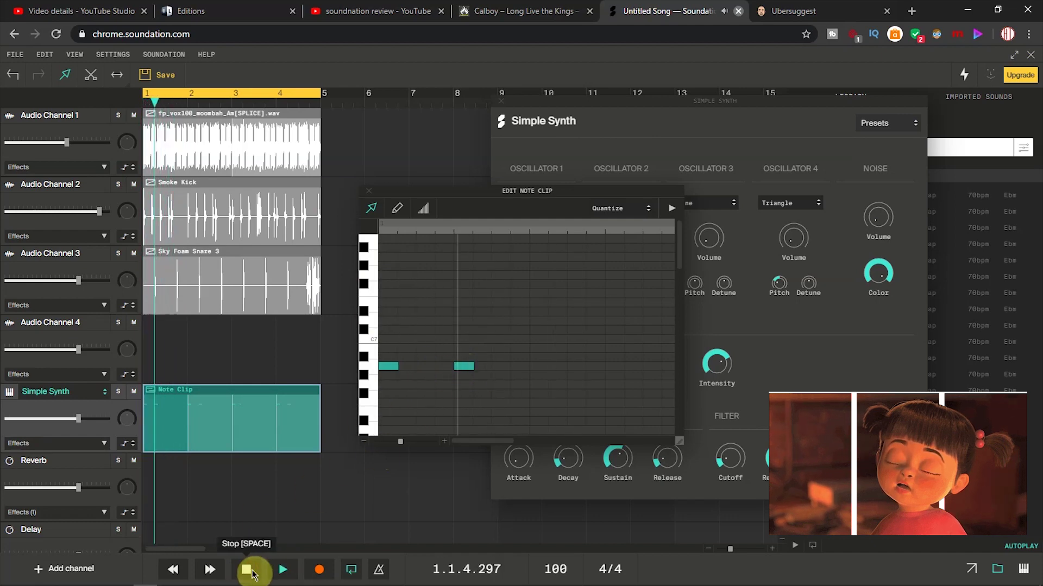
Step: Move the second A6 note one sixteenth earlier than beat 2 and replay the loop from the start
left_click(254, 572)
left_click(460, 374)
left_click_drag(462, 368, 443, 368)
left_click(246, 569)
left_click(244, 569)
Step: Add A6 notes on the seventh, tenth and eleventh sixteenths of the bar, playing the loop to check the rhythm
left_click(495, 366)
left_click(276, 571)
left_click(251, 570)
key("space")
key("space")
double_click(539, 367)
double_click(559, 369)
left_click(247, 570)
key("space")
key("space")
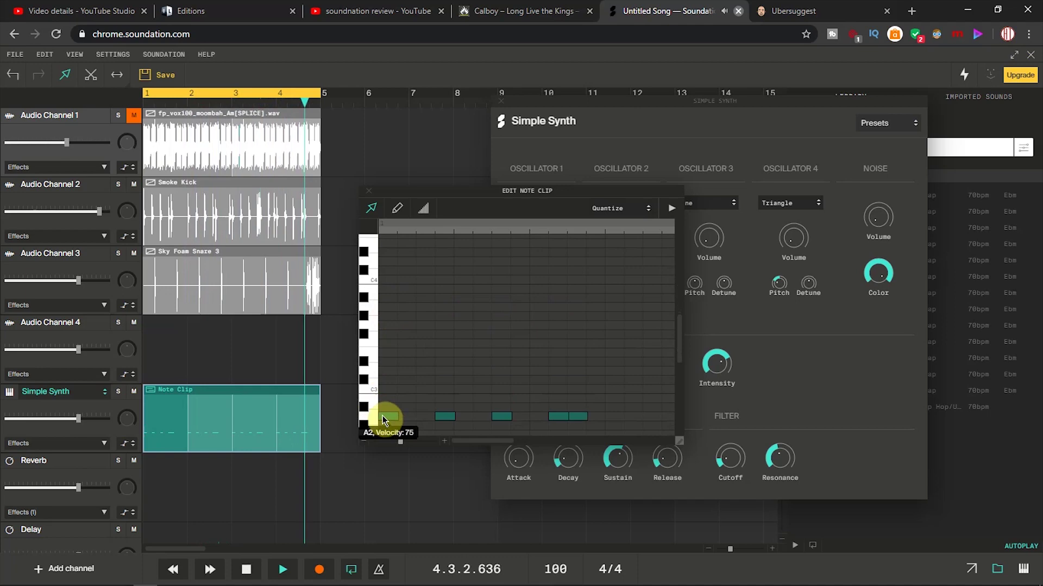
Step: Unmute Audio Channel 1 and lower the Simple Synth channel's volume to balance it with the other channels
left_click(133, 116)
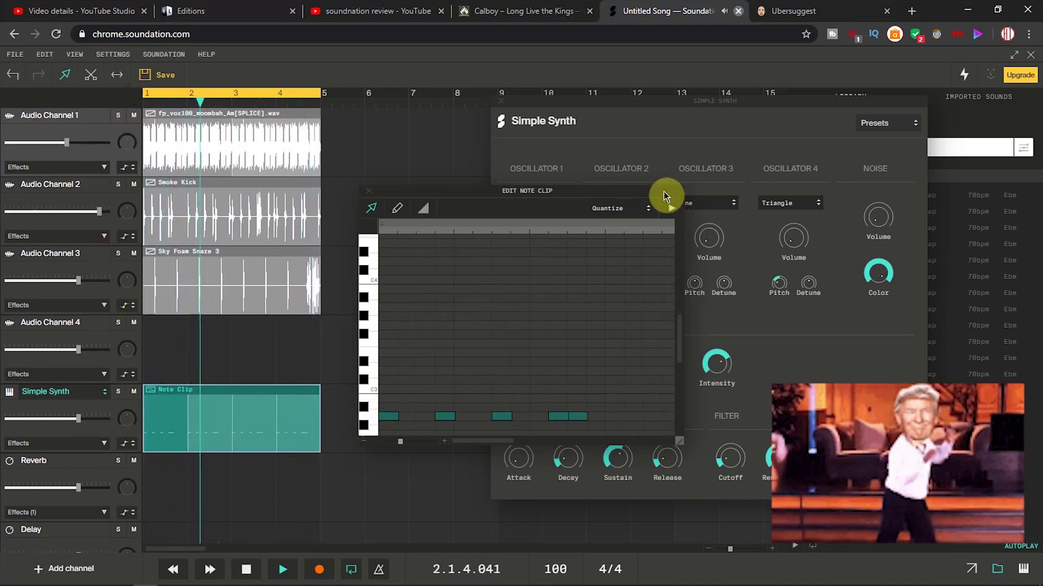
left_click_drag(657, 195, 571, 193)
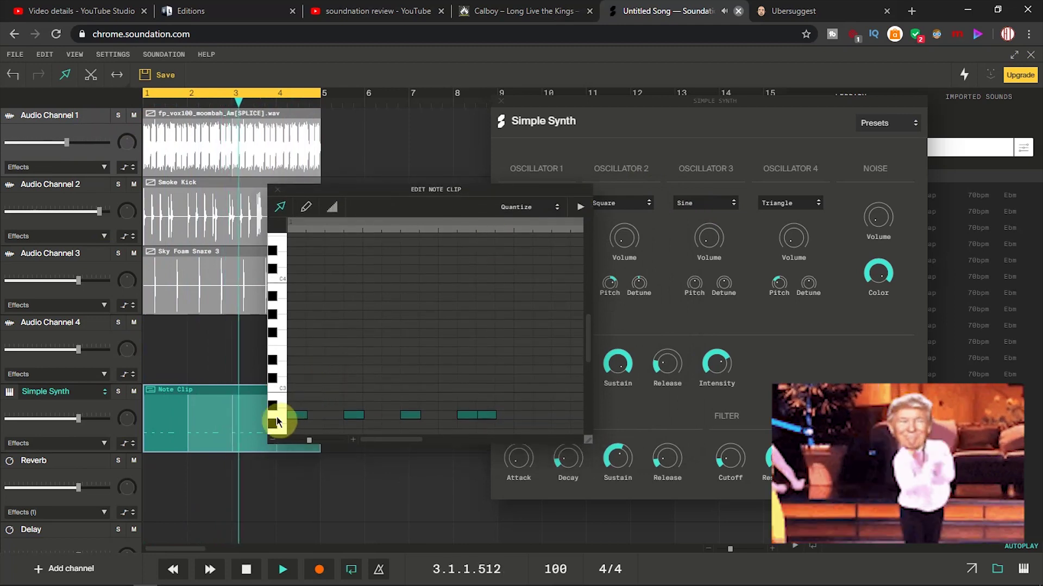
left_click_drag(78, 418, 59, 419)
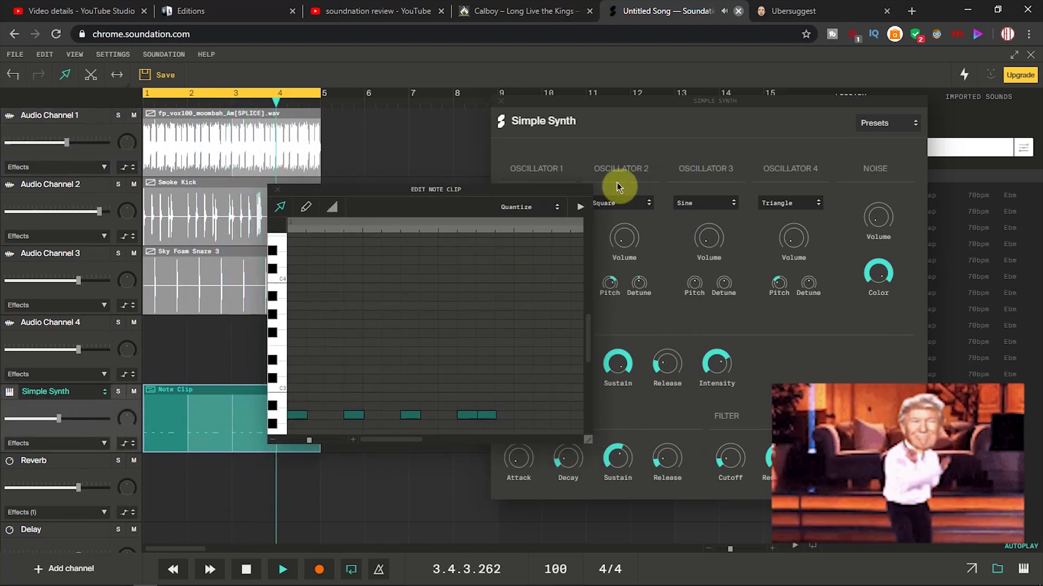
Step: Move the note editor clear of the synth controls, raise Oscillator 4's volume and adjust its pitch during playback
left_click_drag(483, 183, 408, 156)
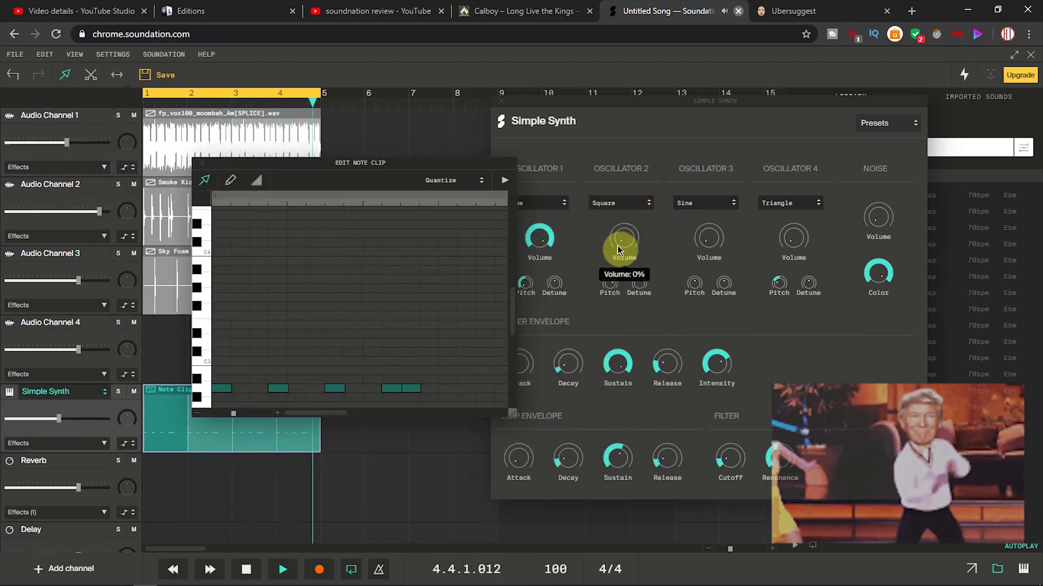
key("space")
left_click(791, 235)
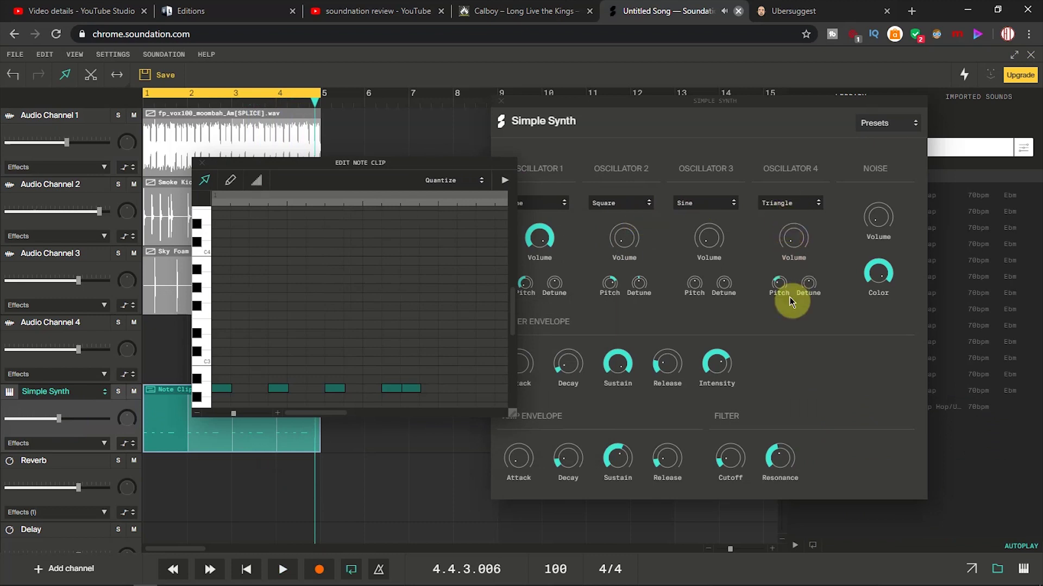
key("space")
left_click_drag(791, 239, 778, 159)
mouse_move(780, 283)
left_mouse_down()
mouse_move(781, 220)
mouse_move(783, 284)
mouse_move(771, 218)
mouse_move(781, 287)
mouse_move(777, 275)
left_mouse_up()
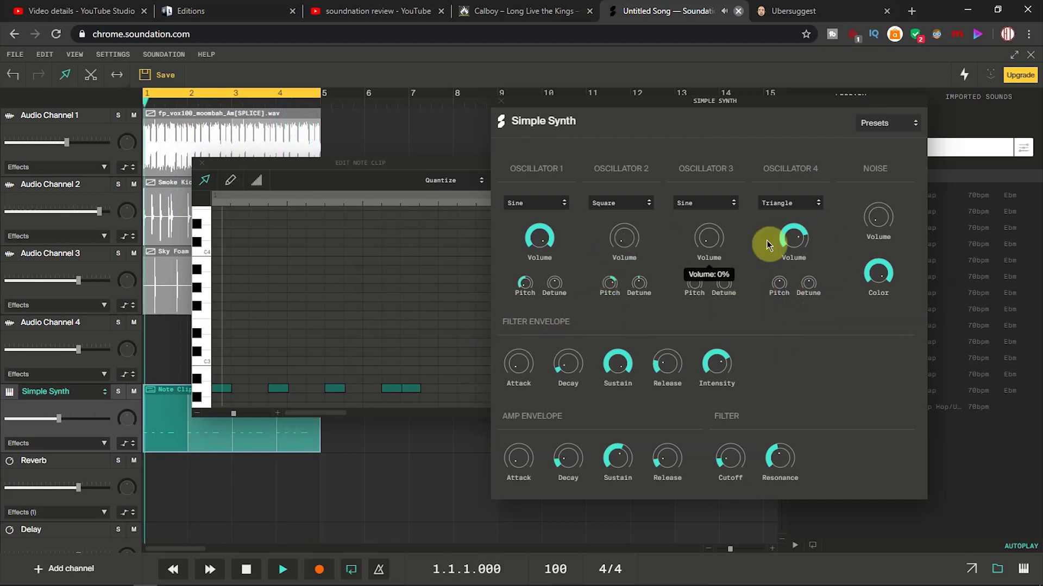
left_click_drag(795, 237, 804, 142)
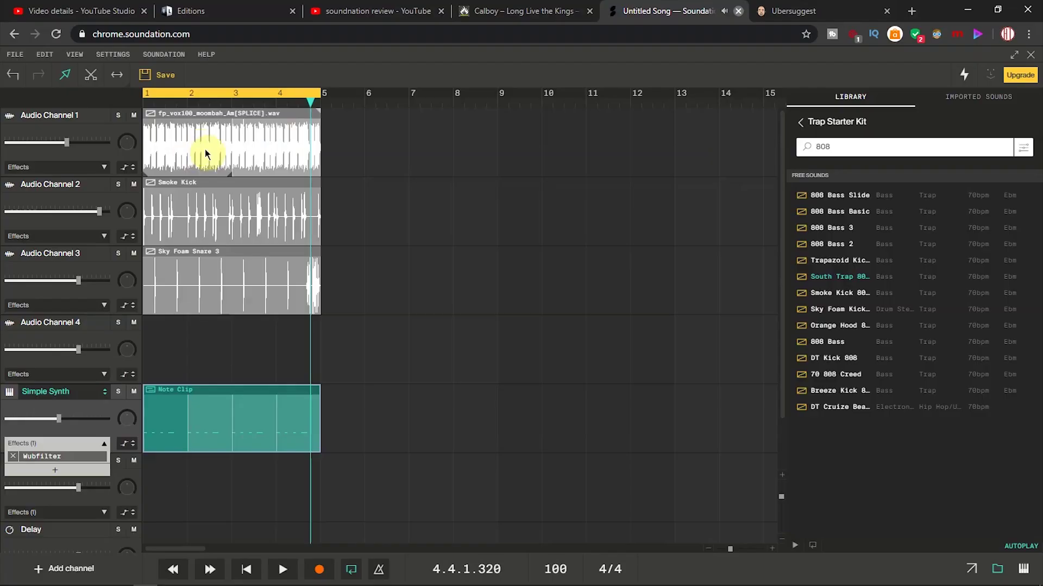
Step: Add a Compressor to Audio Channel 1 with a shorter attack, higher ratio and higher gain, and readjust the channel volume
left_click(59, 143)
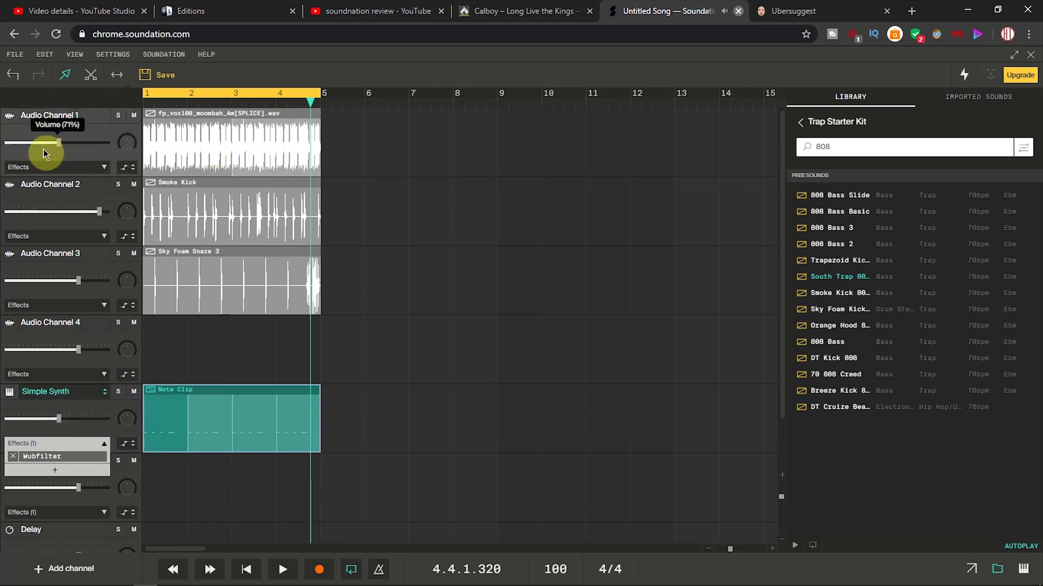
left_click(68, 168)
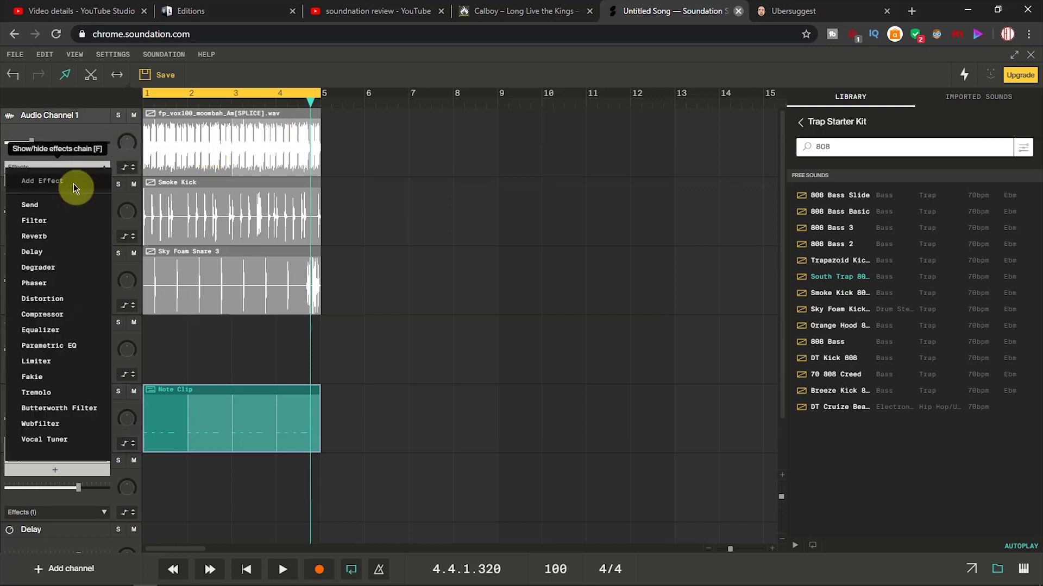
left_click(50, 314)
key("space")
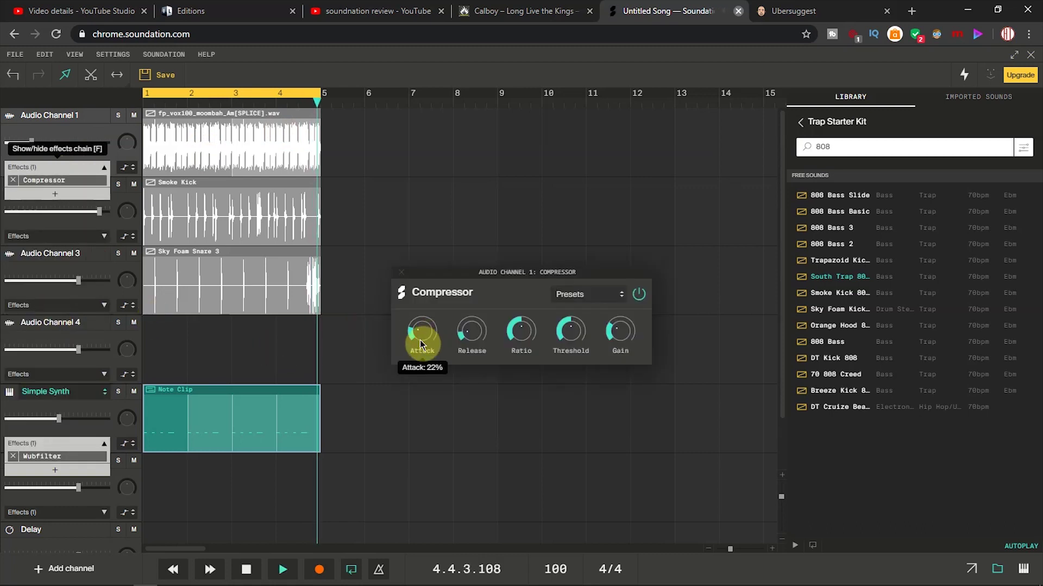
left_click_drag(414, 336, 424, 346)
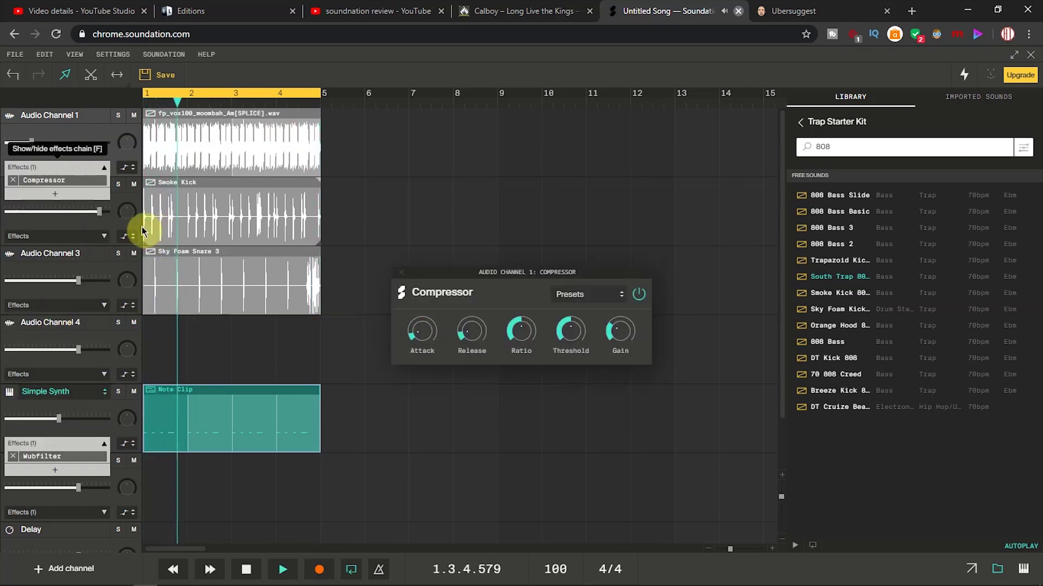
left_click(68, 142)
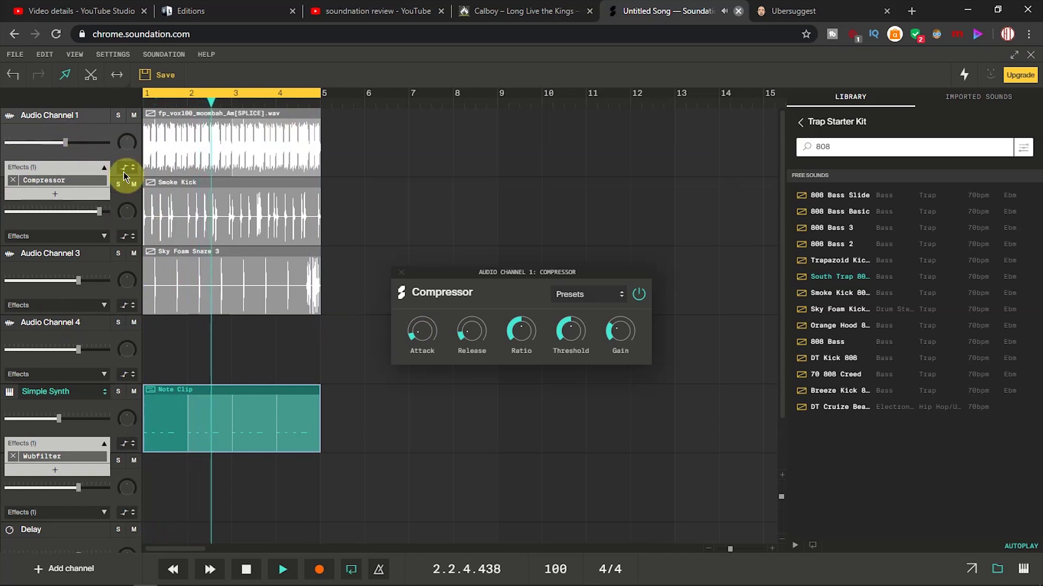
left_click_drag(520, 341, 612, 304)
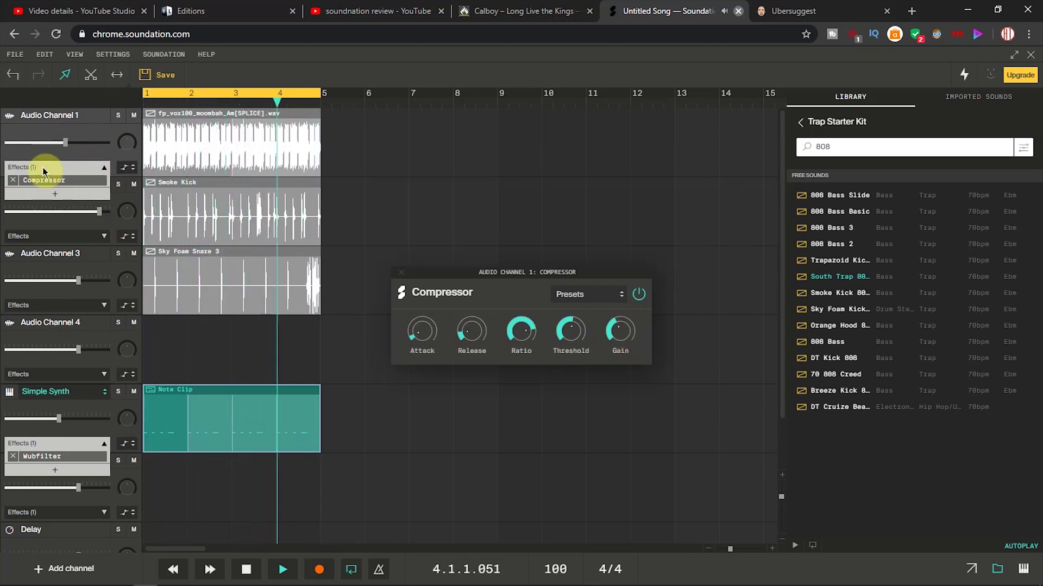
Step: Add a Reverb after the Compressor on Audio Channel 1 and reduce its wet, damp and size settings
left_click(54, 194)
left_click(41, 251)
left_click_drag(563, 327, 556, 344)
left_click_drag(471, 330, 455, 405)
left_click(417, 346)
left_click_drag(416, 344, 397, 421)
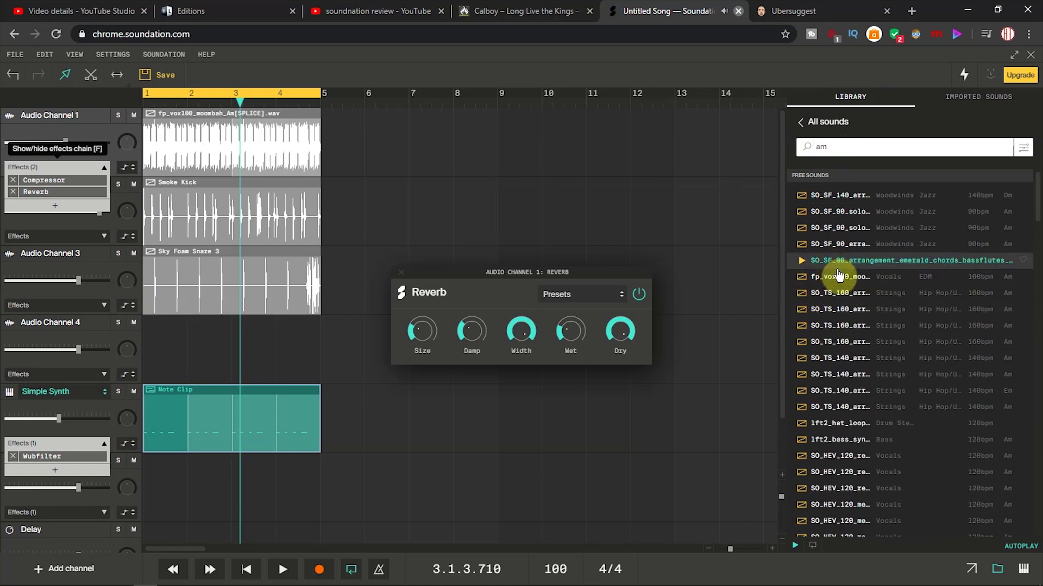
Step: Delete the SO_SF_90_solo clip from Audio Channel 4 and place the SO_HEV_120_resequence_hypnocuts_wet vocal loop there
left_click(841, 293)
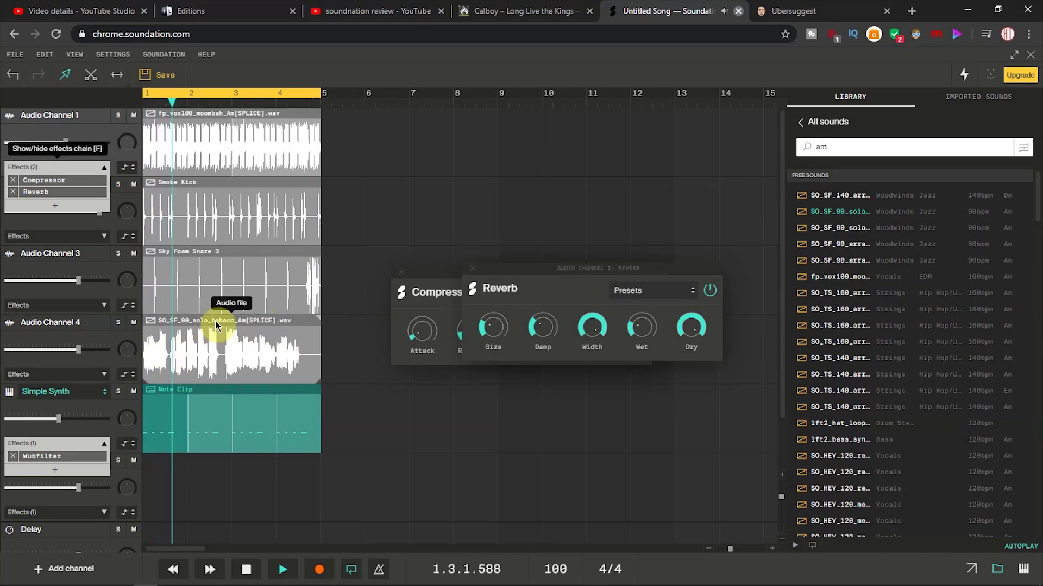
key("Delete")
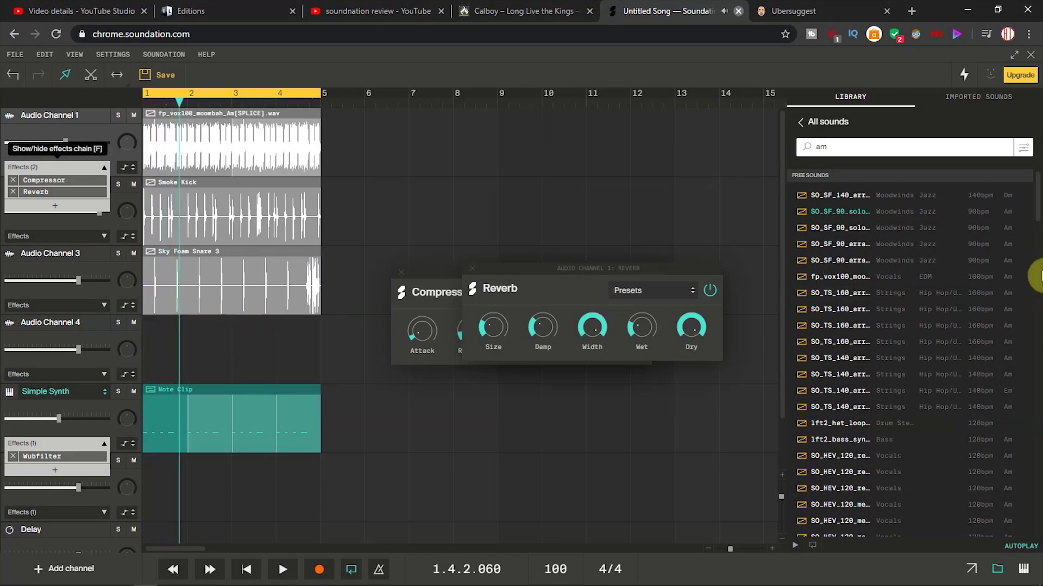
scroll(1036, 220, "down", 2)
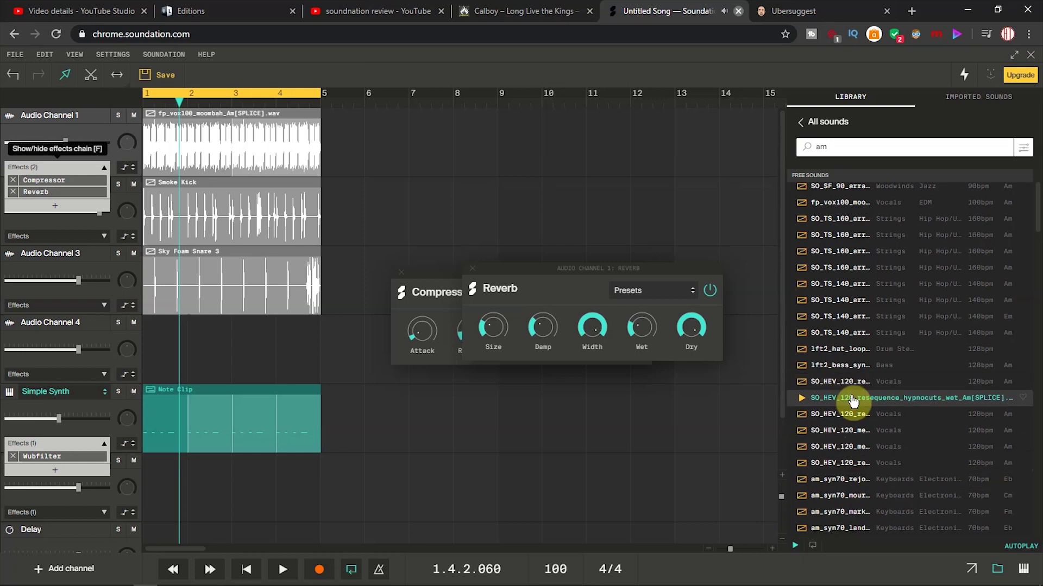
left_click_drag(843, 398, 233, 375)
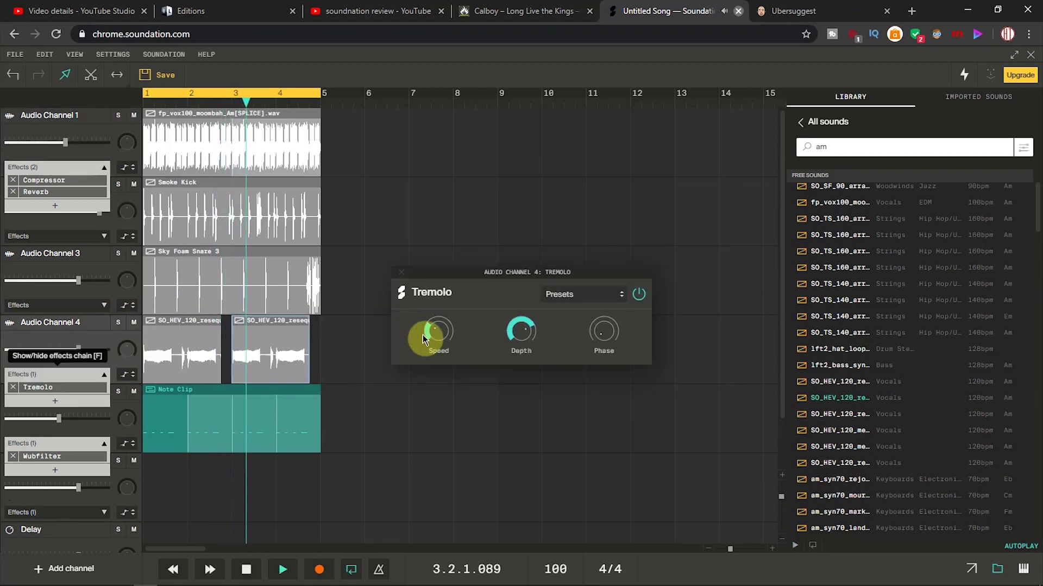
Step: Adjust the speed of the Tremolo on Audio Channel 4 and set its phase to 37%
left_click_drag(423, 340, 430, 342)
mouse_move(592, 334)
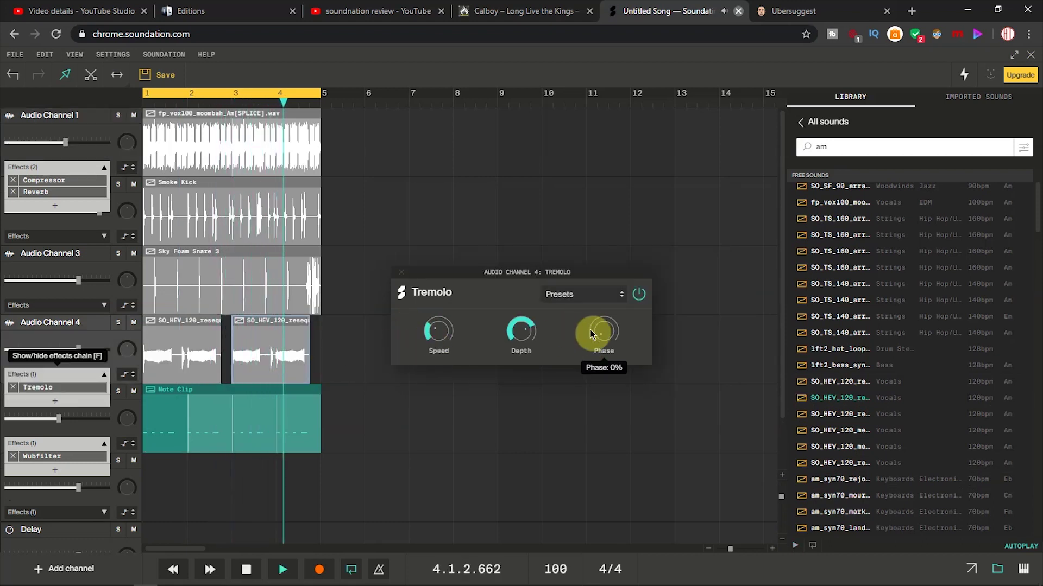
left_click_drag(605, 332, 609, 269)
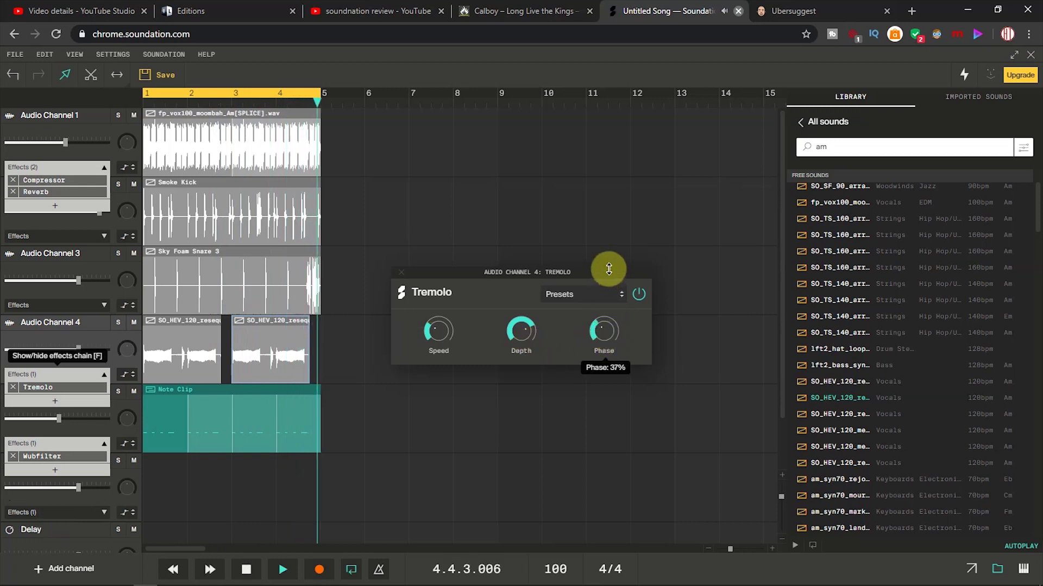
left_click_drag(440, 354, 438, 330)
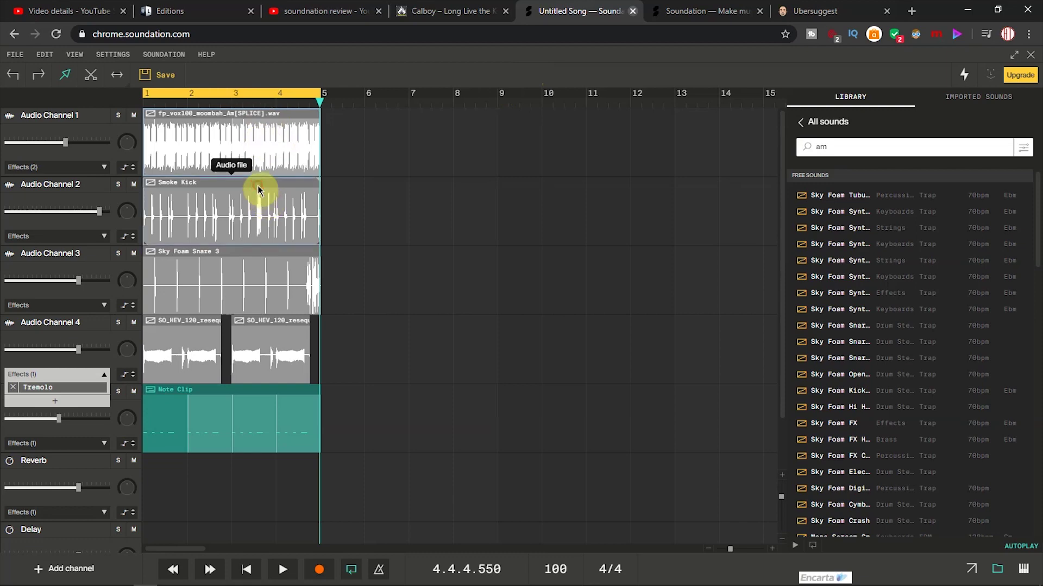
Step: Duplicate the four-bar clips on all five channels twice to fill bars 1 to 12, and extend the loop region to bar 13
left_click(252, 259, "shift")
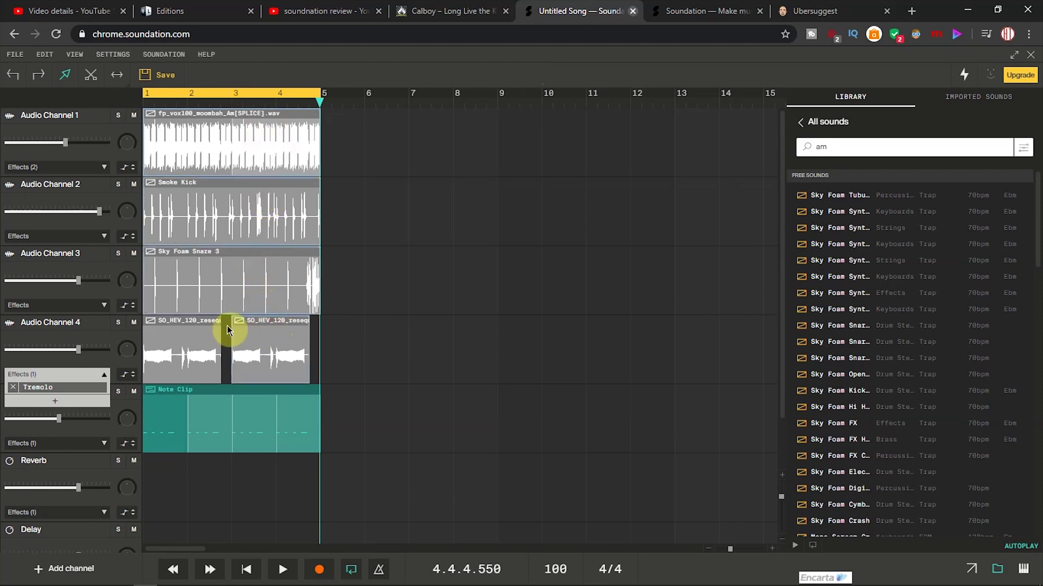
left_click(232, 402)
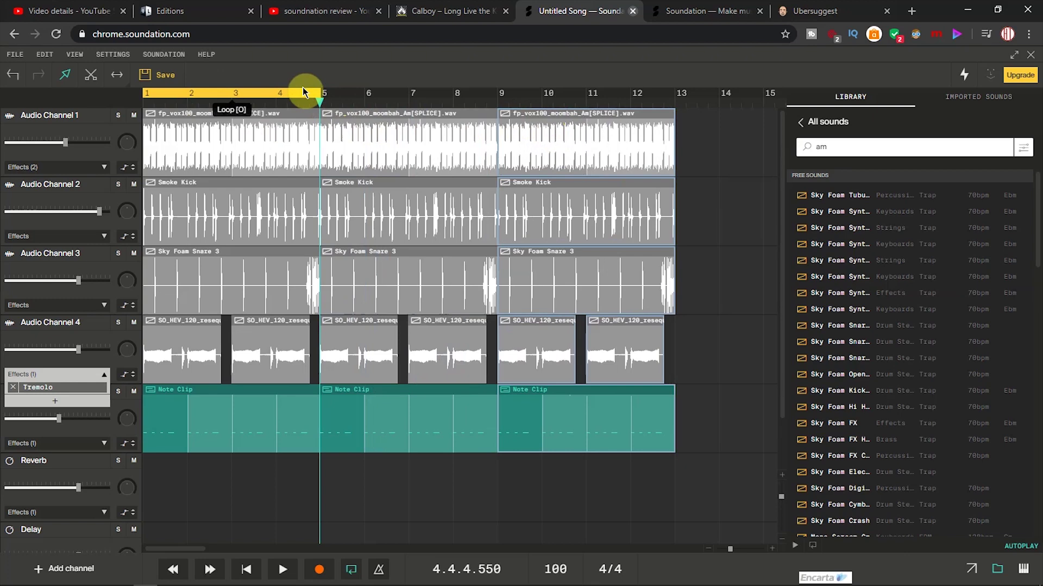
left_click_drag(321, 88, 640, 126)
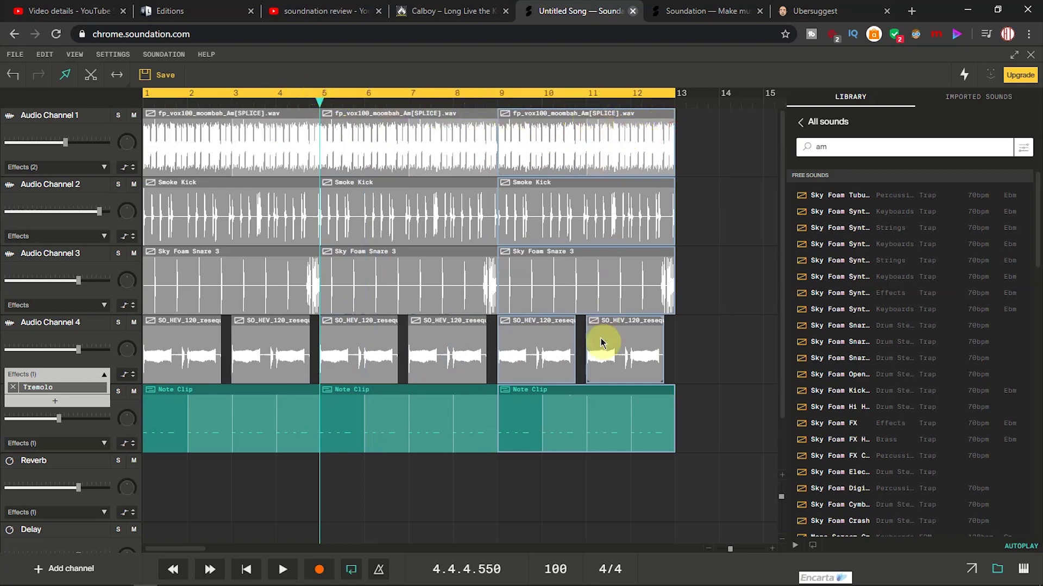
left_click(555, 320, "shift")
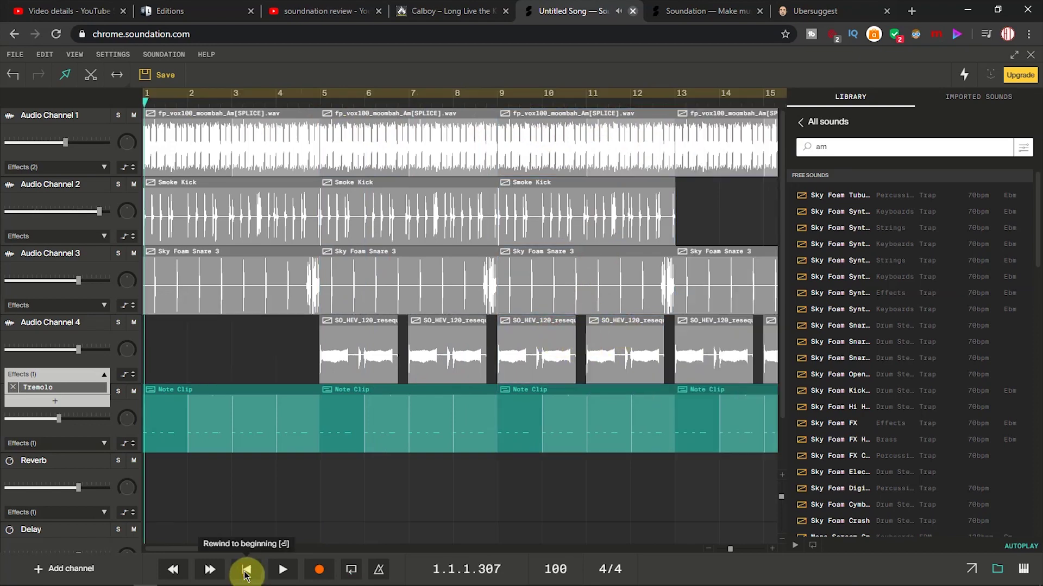
Step: Play the arrangement from the beginning with looping turned on, and listen to the passage around bar 9
left_click(284, 569)
left_click(351, 570)
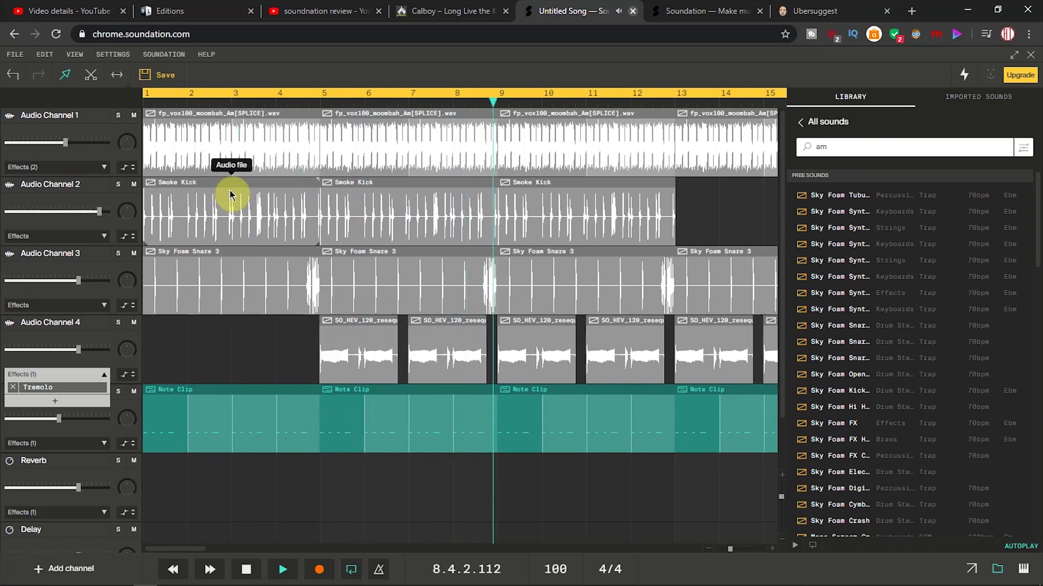
key("space")
left_click(500, 102)
key("space")
key("space")
Step: Move the last Smoke Kick clip on Audio Channel 2 so that it starts at bar 17
left_click(537, 186)
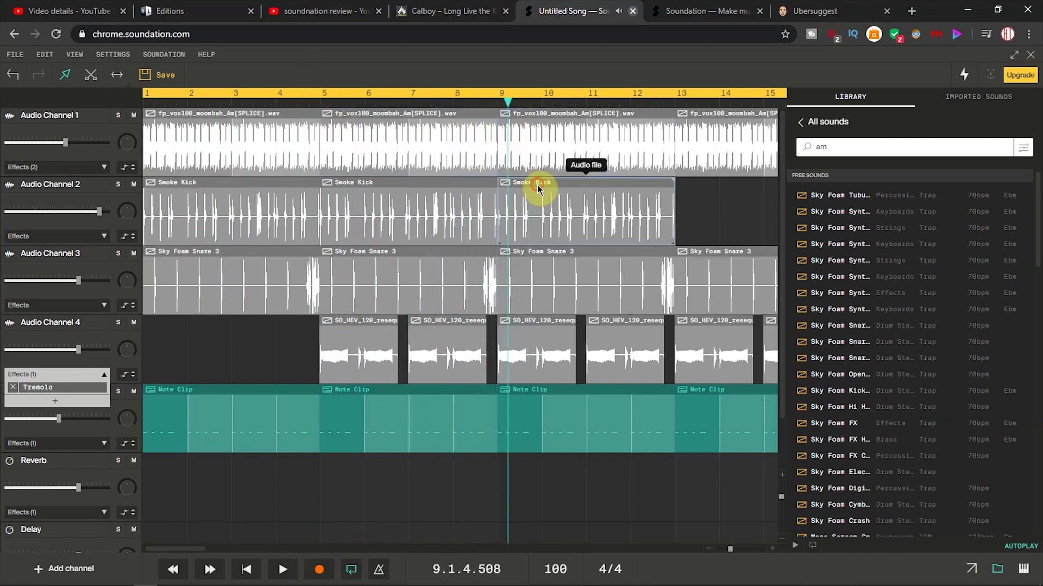
left_click_drag(508, 102, 479, 102)
left_click(298, 112)
key("ctrl+z")
left_click_drag(381, 198, 556, 200)
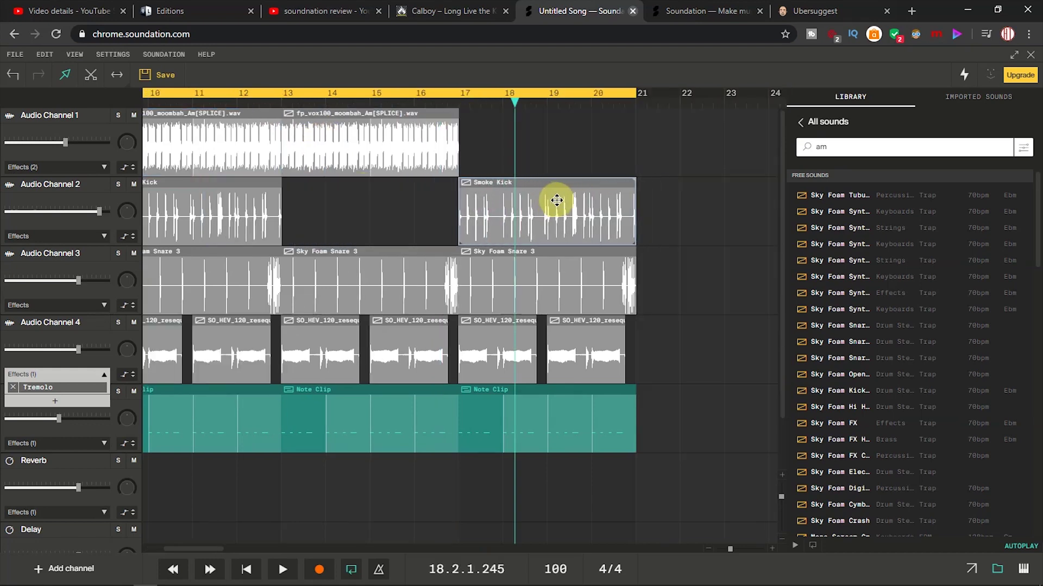
Step: Listen to the ending from bar 18, and play the arrangement again from the beginning with looping turned off
key("space")
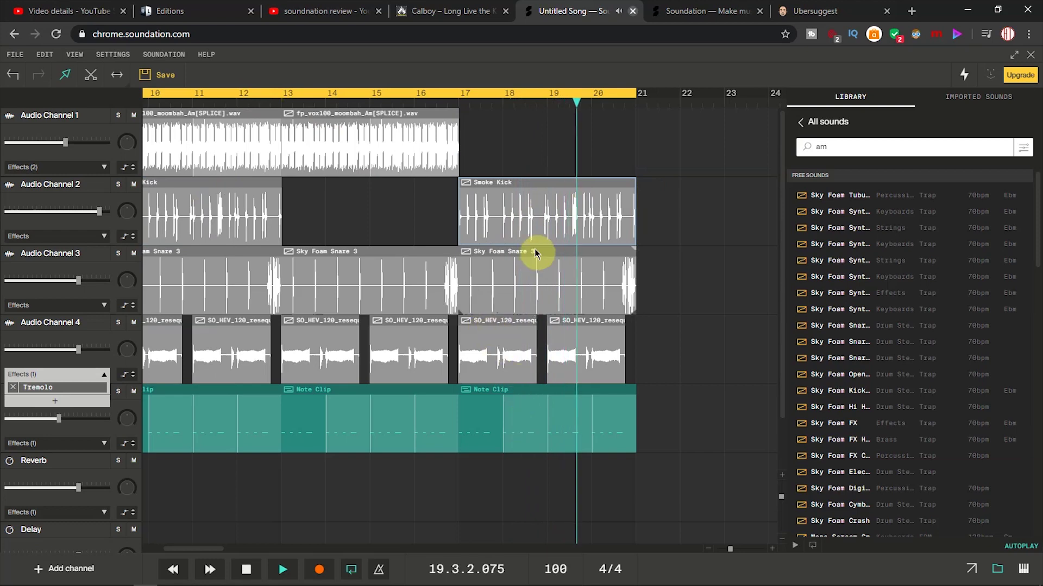
key("space")
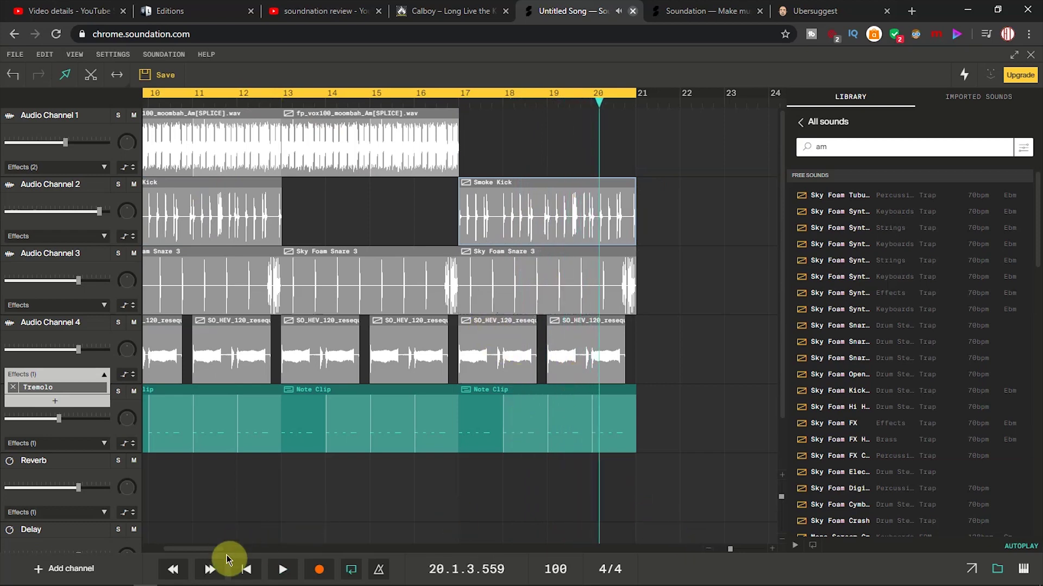
left_click_drag(220, 552, 197, 551)
scroll(129, 486, "left", 5)
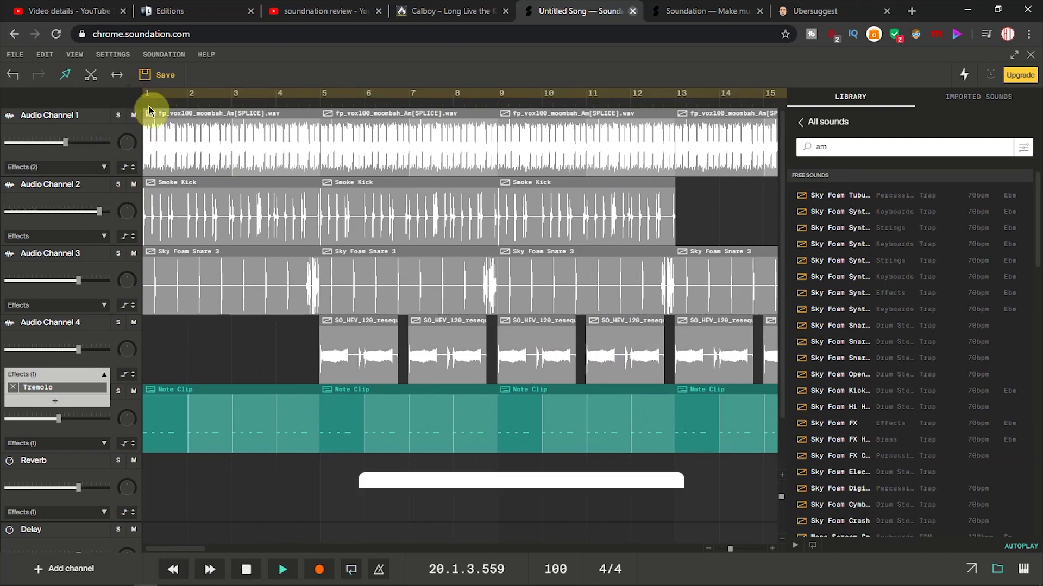
key("space")
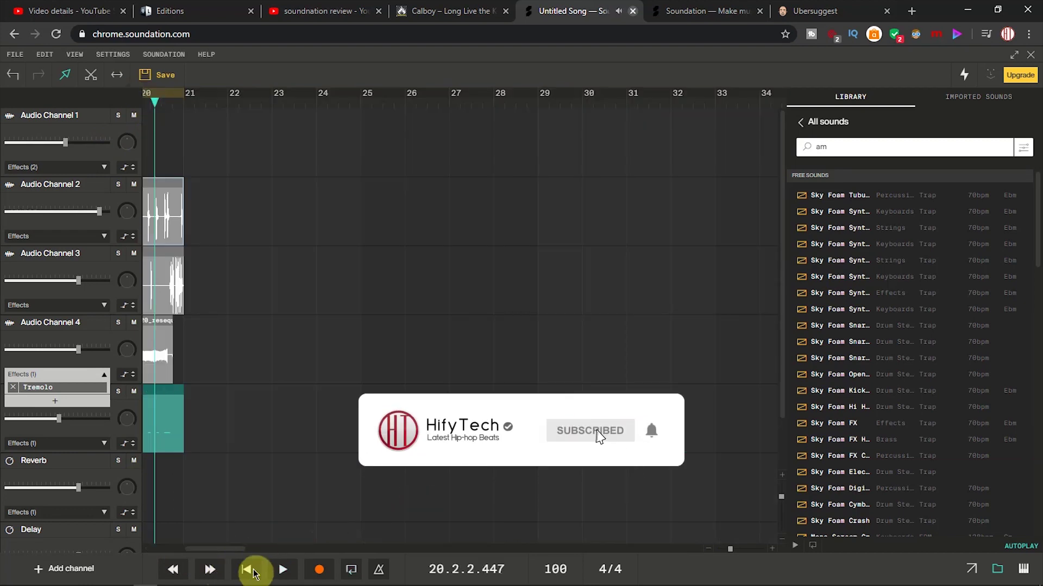
left_click(250, 568)
left_click(281, 570)
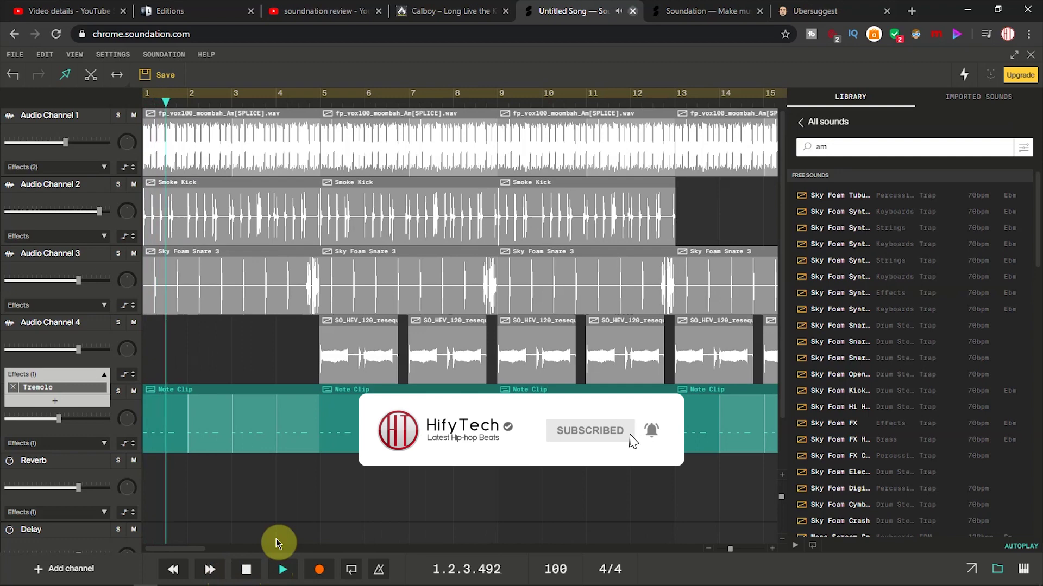